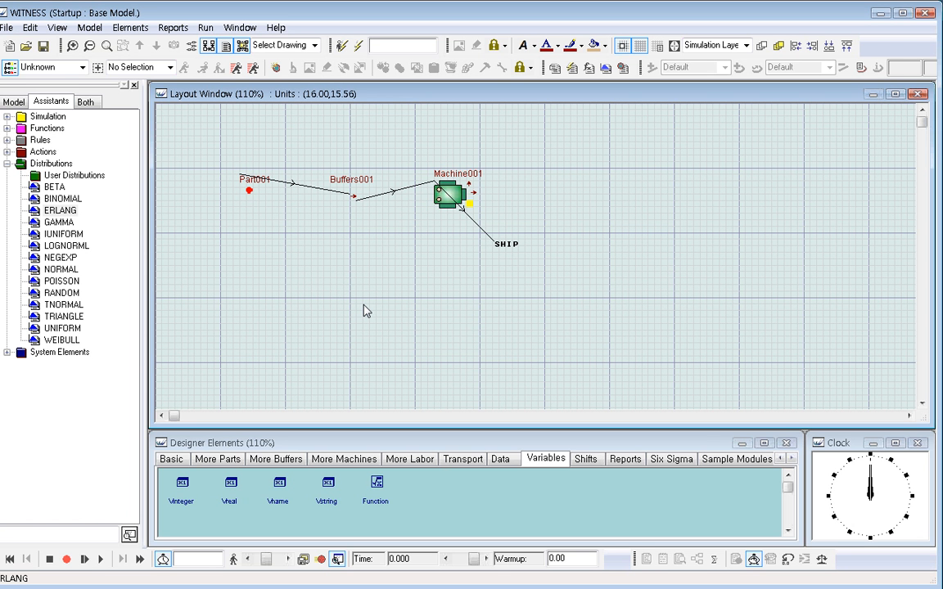
# - Run the base model simulation for a short while and stop it
pyautogui.click(100, 559)
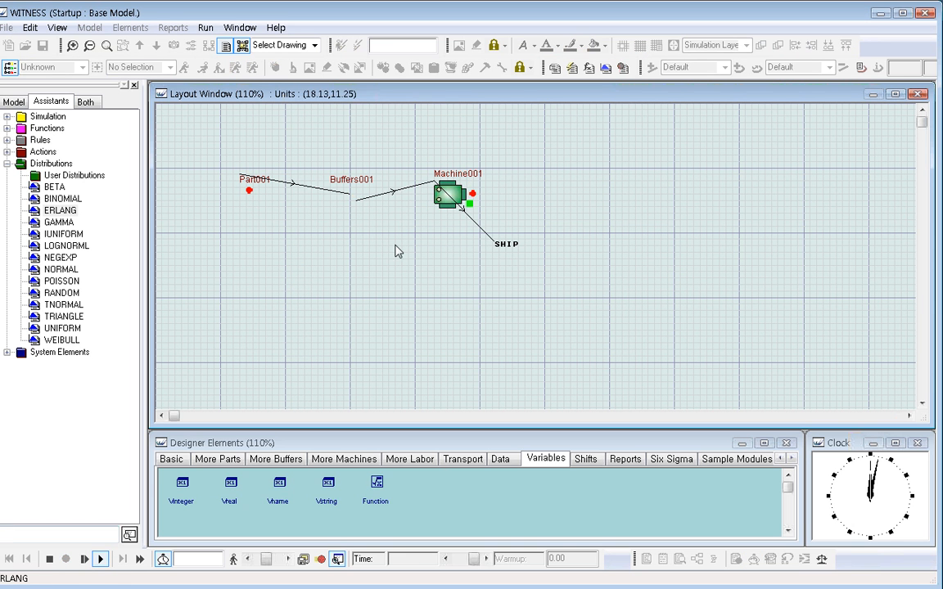
pyautogui.click(49, 558)
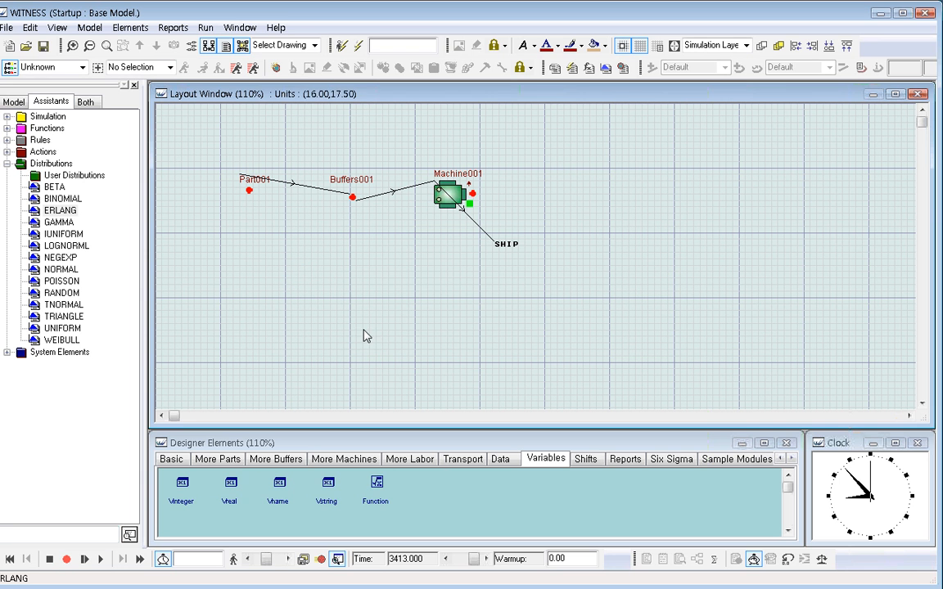
# - Review the inter-arrival time and lot size in the details of Part001, keeping the layout visible
pyautogui.click(250, 193)
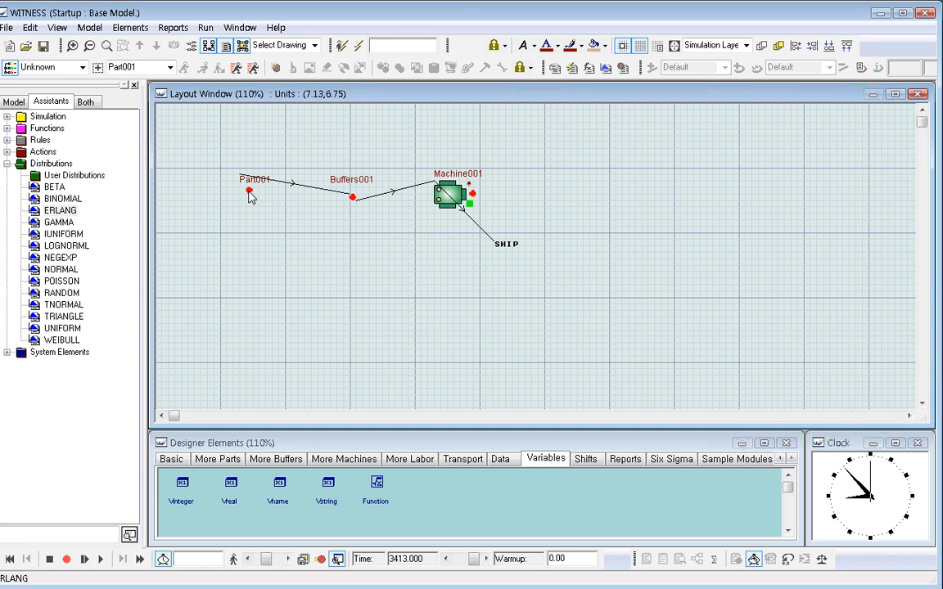
pyautogui.doubleClick(249, 193)
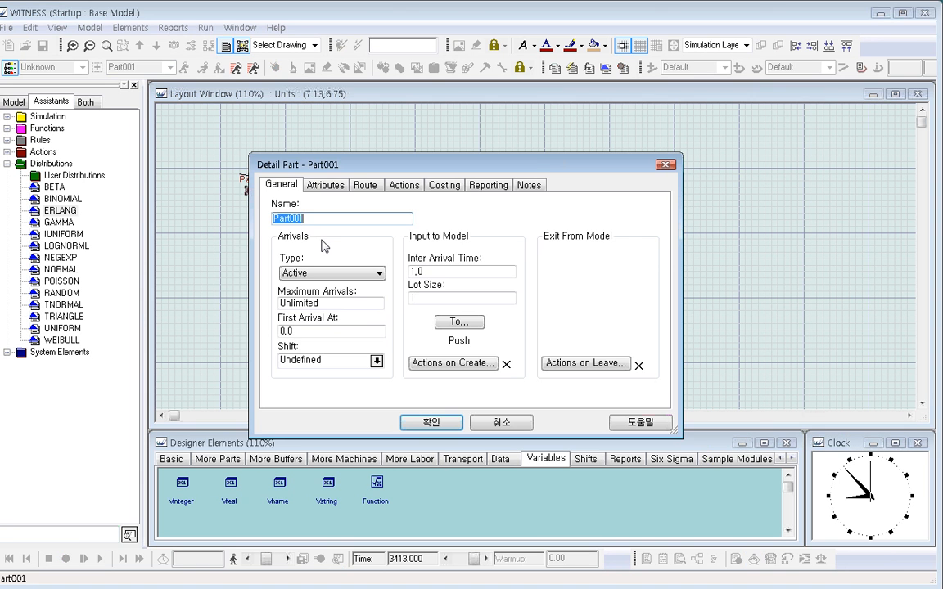
pyautogui.moveTo(373, 168); pyautogui.dragTo(375, 288)
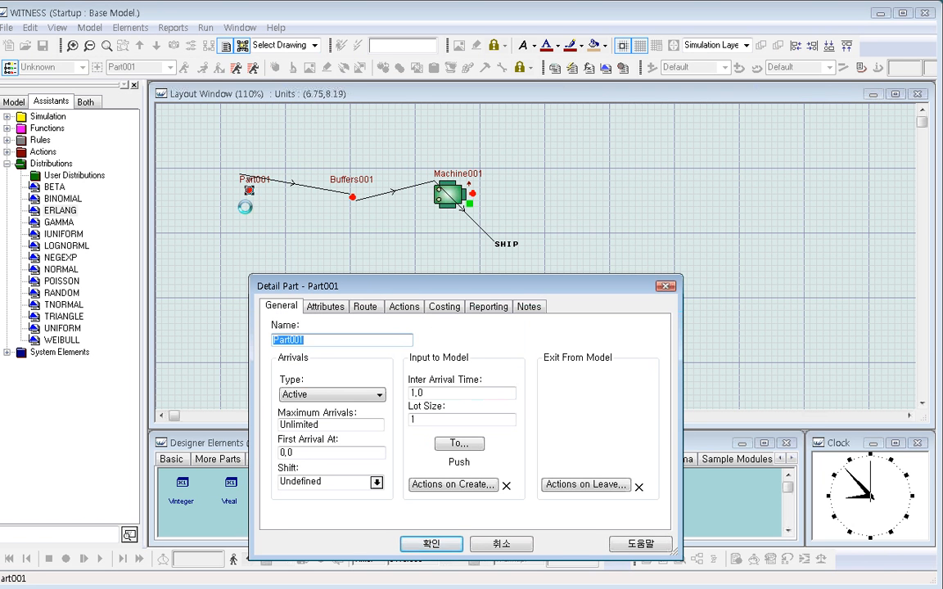
pyautogui.moveTo(439, 394); pyautogui.dragTo(379, 395)
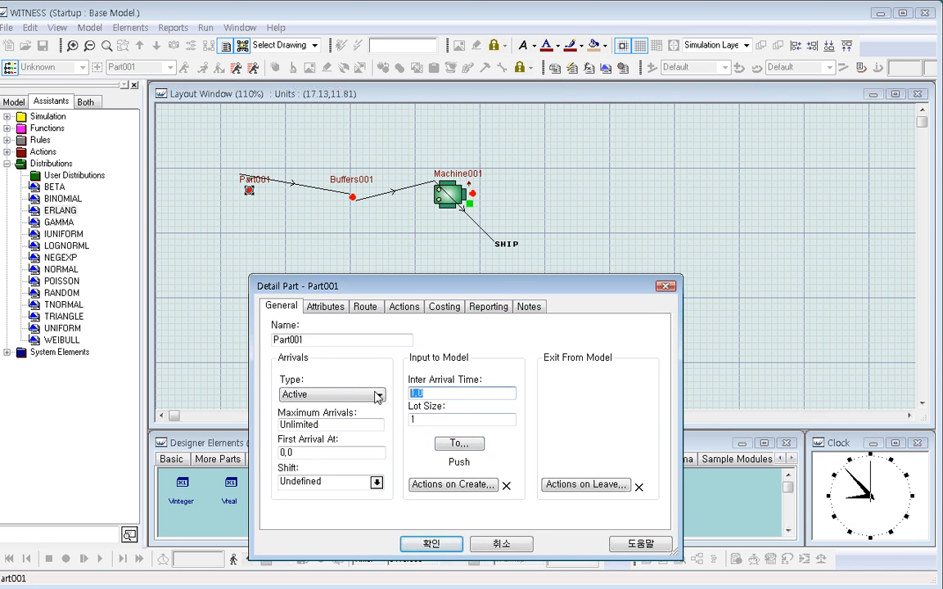
pyautogui.click(428, 418)
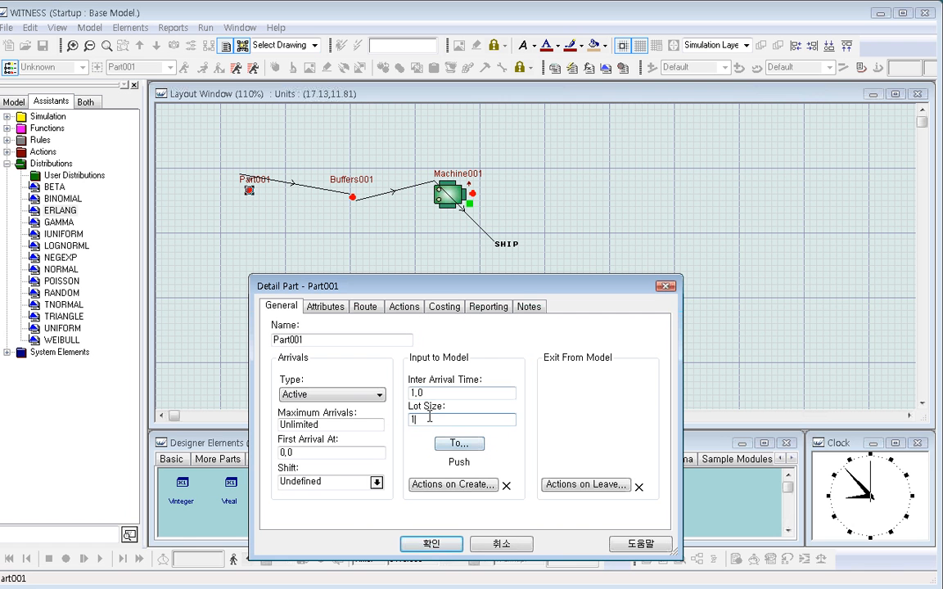
pyautogui.moveTo(428, 418); pyautogui.dragTo(400, 420)
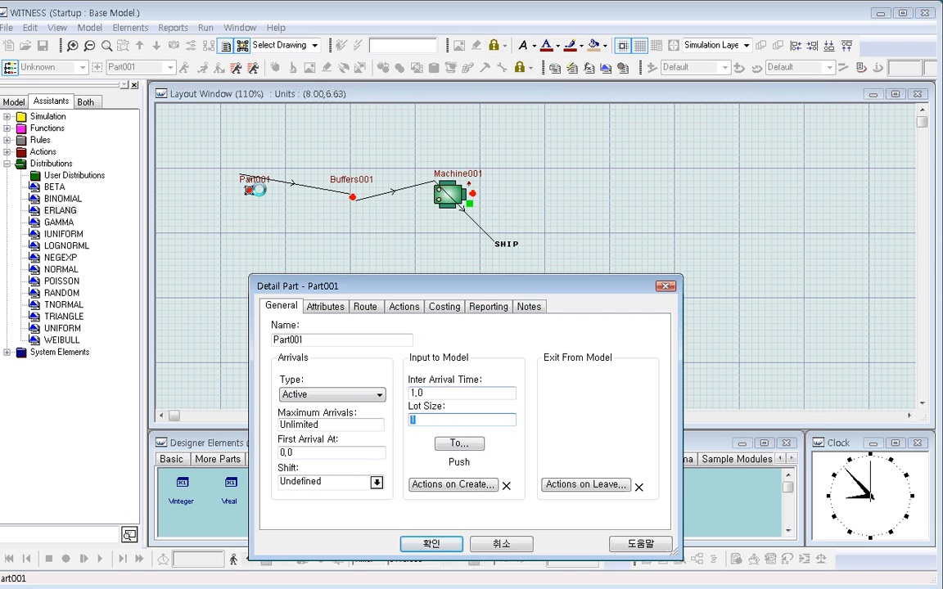
pyautogui.click(431, 543)
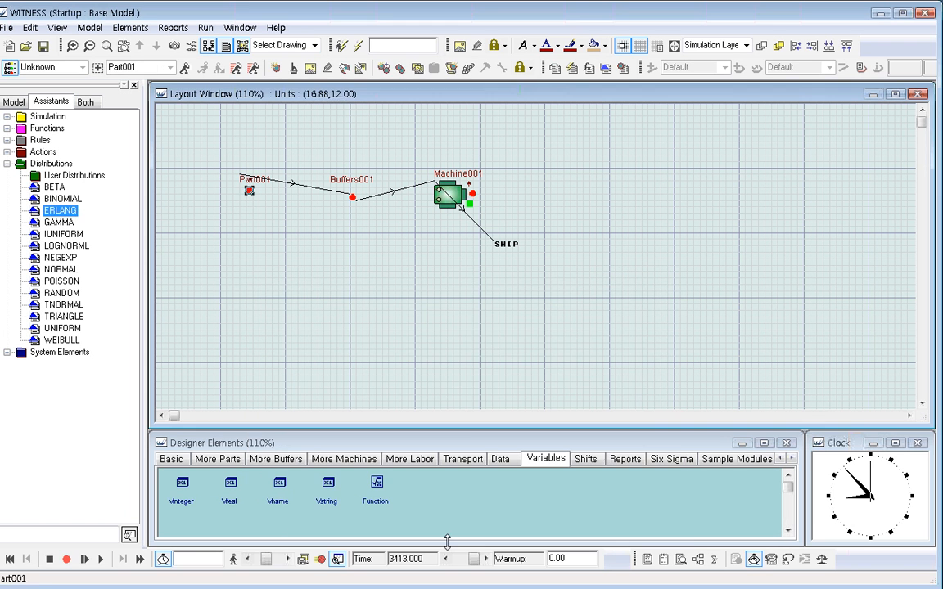
# - Review the cycle time in the details of Machine001 and close them
pyautogui.doubleClick(449, 195)
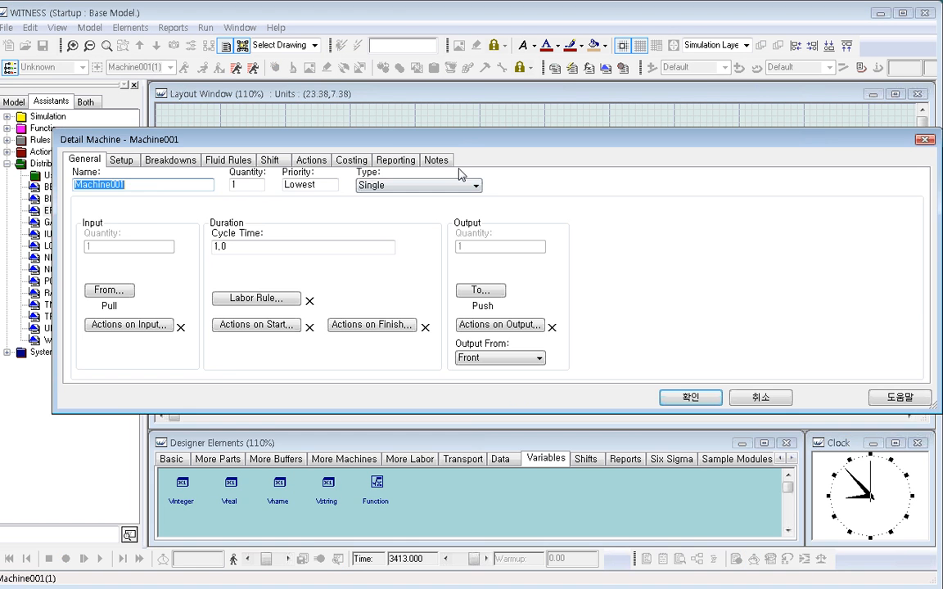
pyautogui.moveTo(464, 148); pyautogui.dragTo(464, 307)
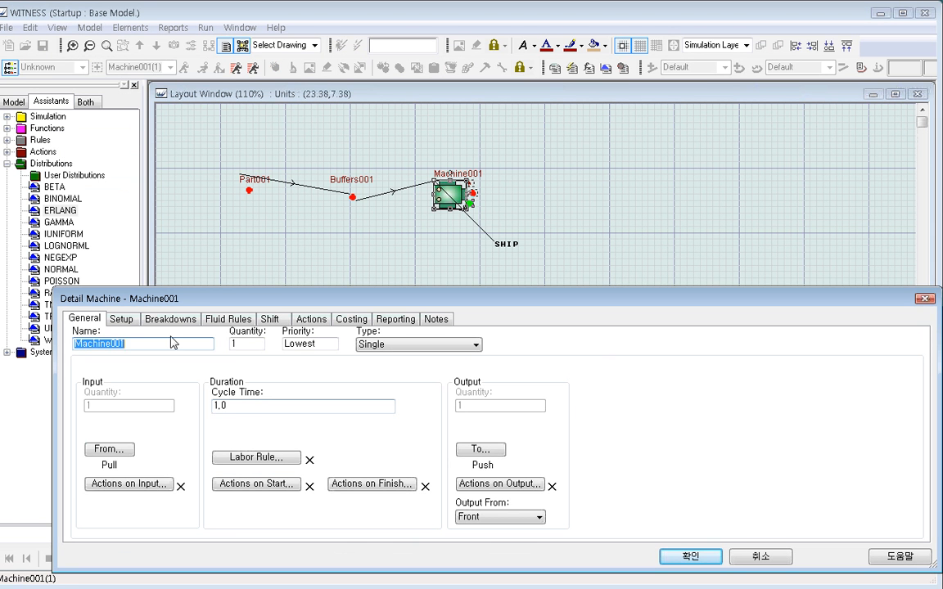
pyautogui.doubleClick(246, 405)
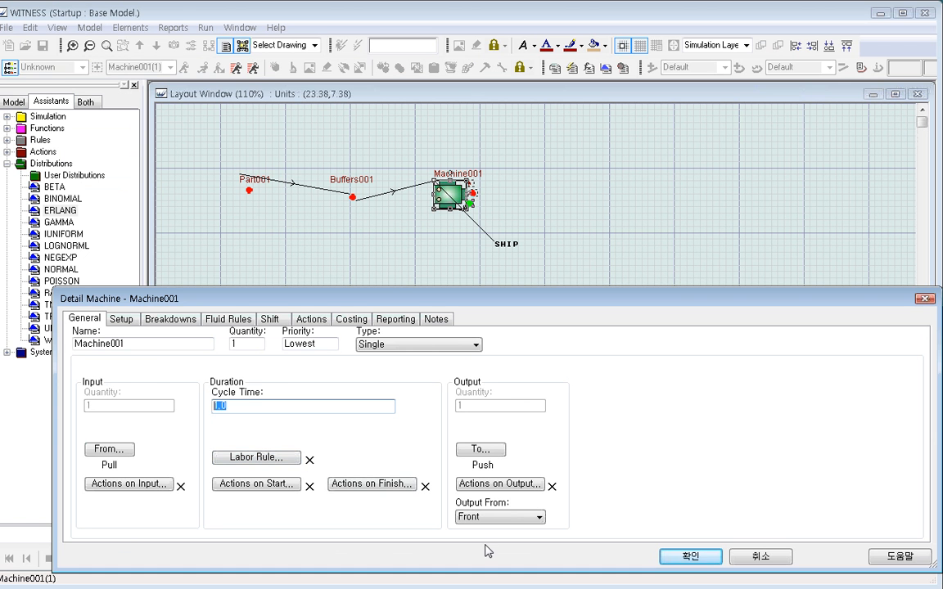
pyautogui.click(694, 563)
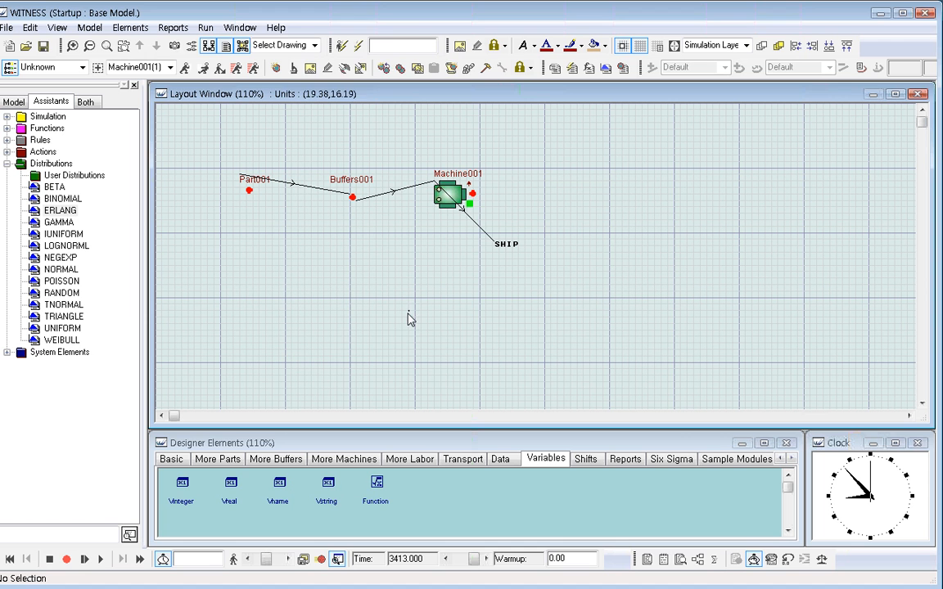
pyautogui.click(409, 320)
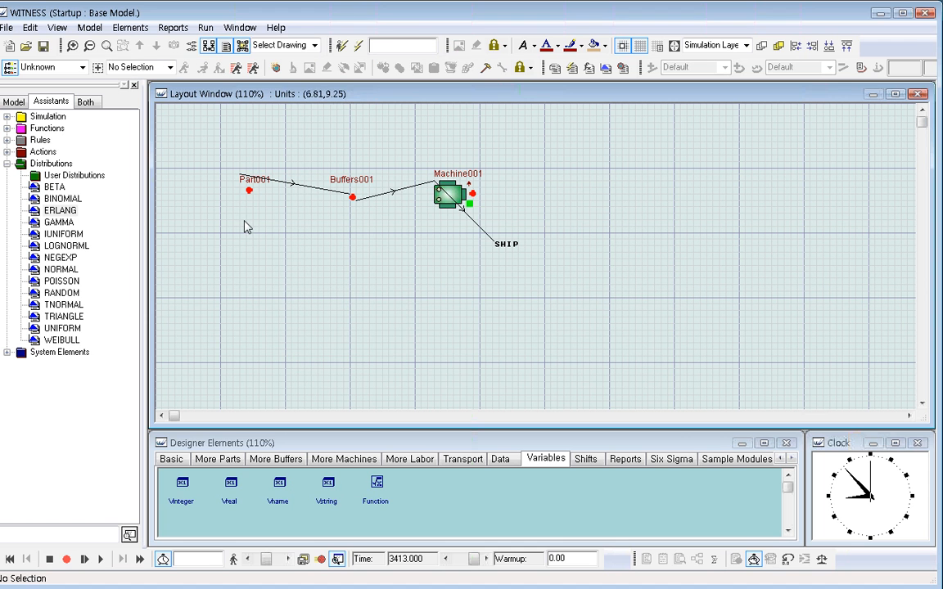
# - Start inserting a negative exponential distribution (NEGEXP) with the Distribution Wizard as the inter-arrival time of Part001
pyautogui.doubleClick(256, 183)
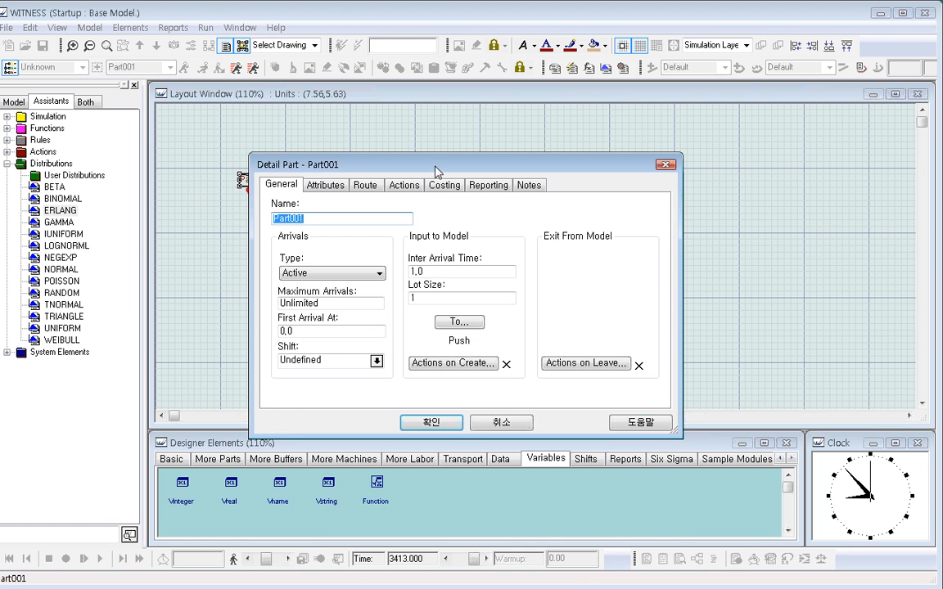
pyautogui.moveTo(435, 170); pyautogui.dragTo(434, 284)
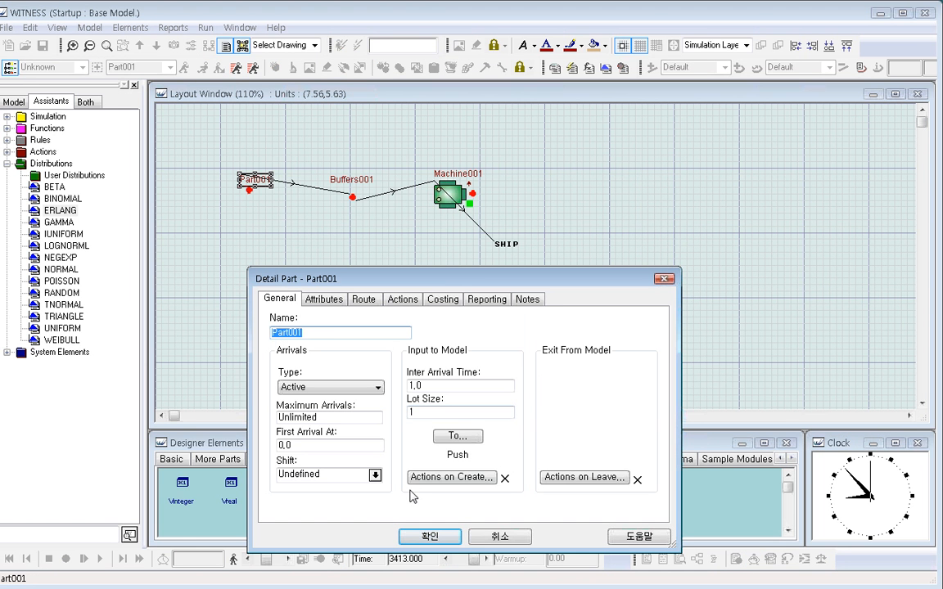
pyautogui.click(460, 388)
pyautogui.doubleClick(461, 388)
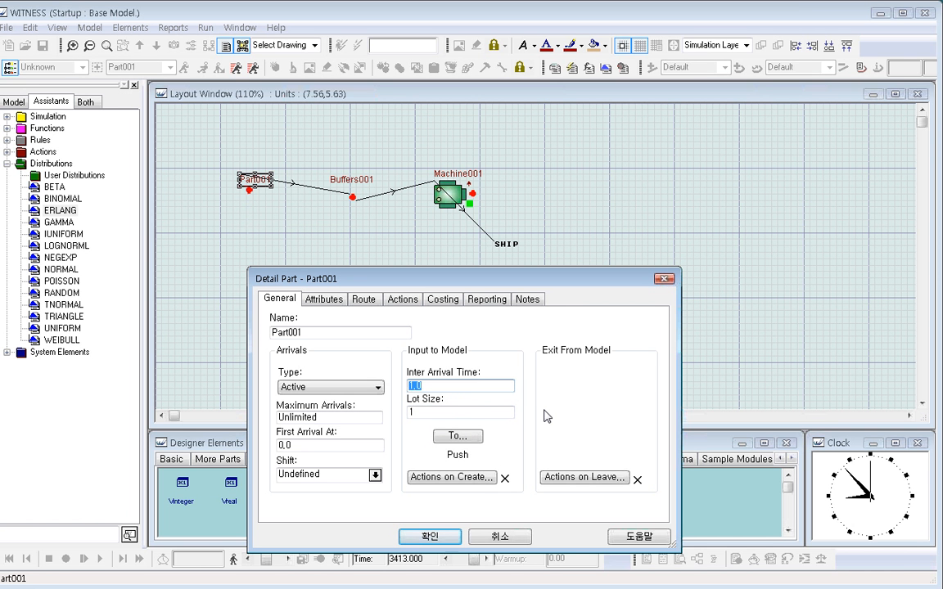
pyautogui.click(416, 385)
pyautogui.doubleClick(416, 385)
pyautogui.click(428, 385)
pyautogui.doubleClick(428, 384)
pyautogui.click(16, 100)
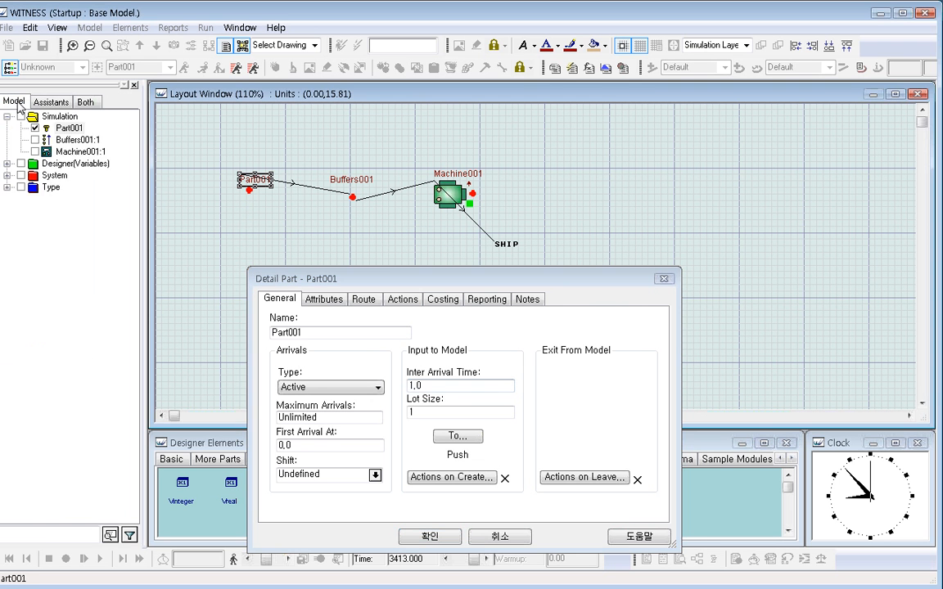
pyautogui.click(51, 103)
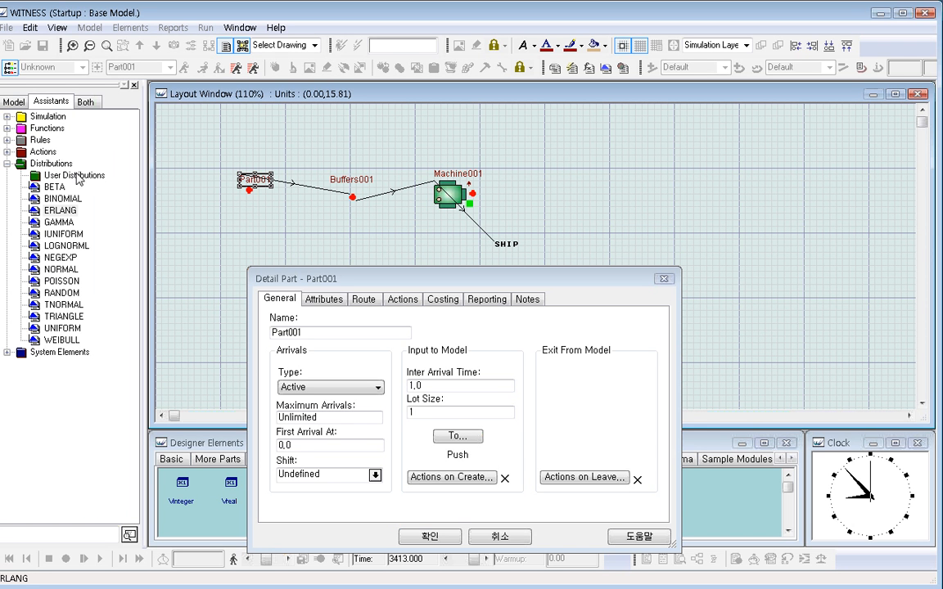
pyautogui.rightClick(59, 258)
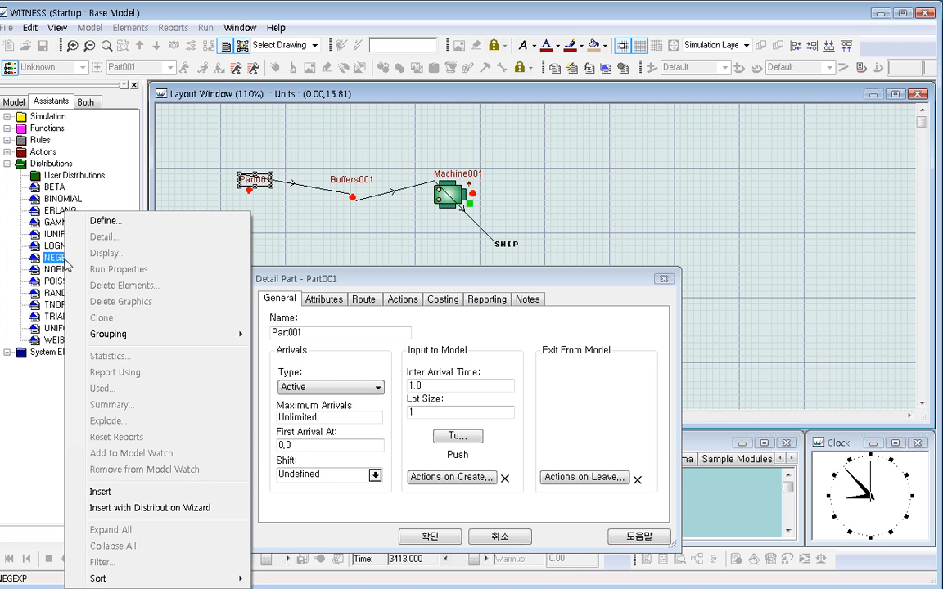
pyautogui.click(188, 511)
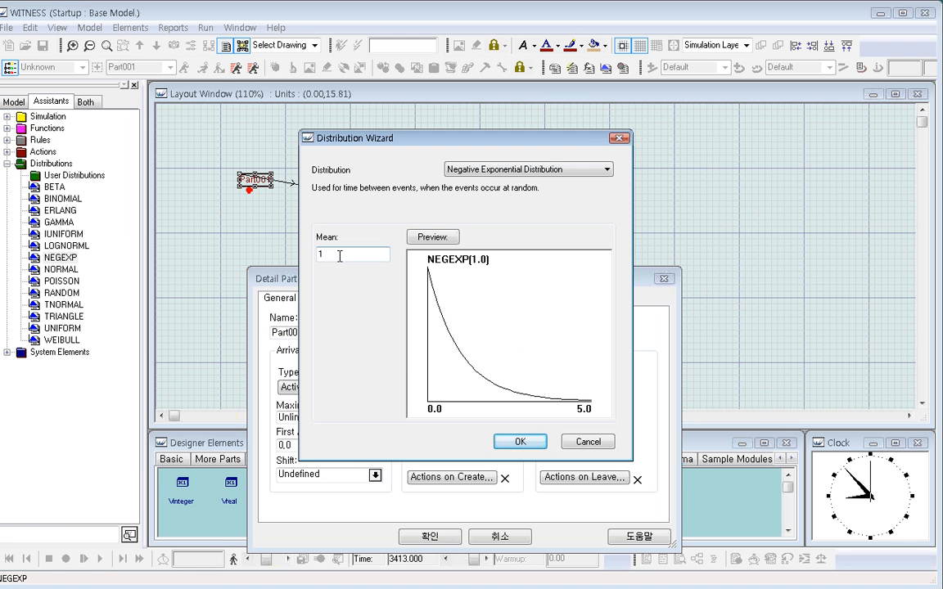
# - Set the mean of the negative exponential distribution to 5 and preview its curve
pyautogui.moveTo(340, 256); pyautogui.dragTo(303, 260)
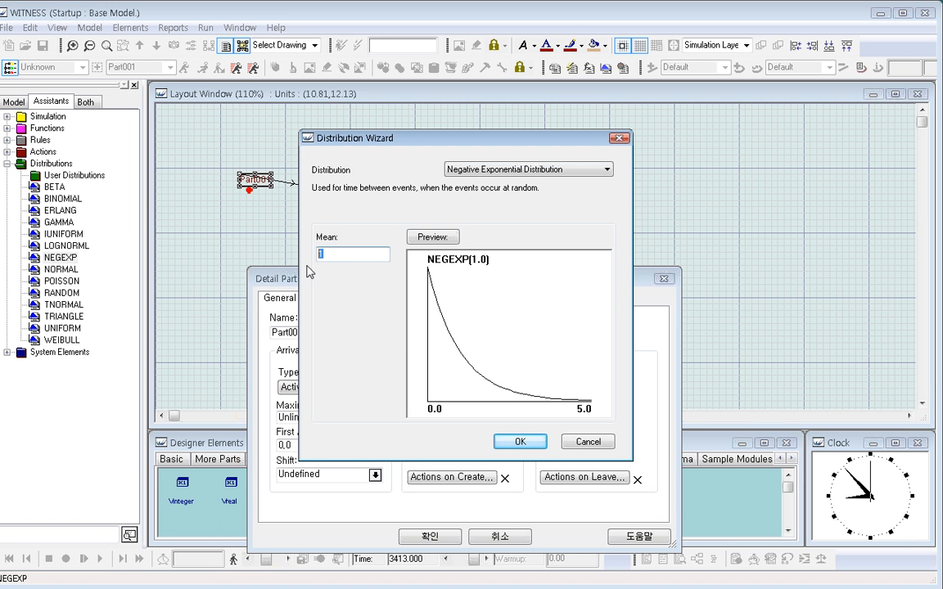
pyautogui.write('5')
pyautogui.click(430, 237)
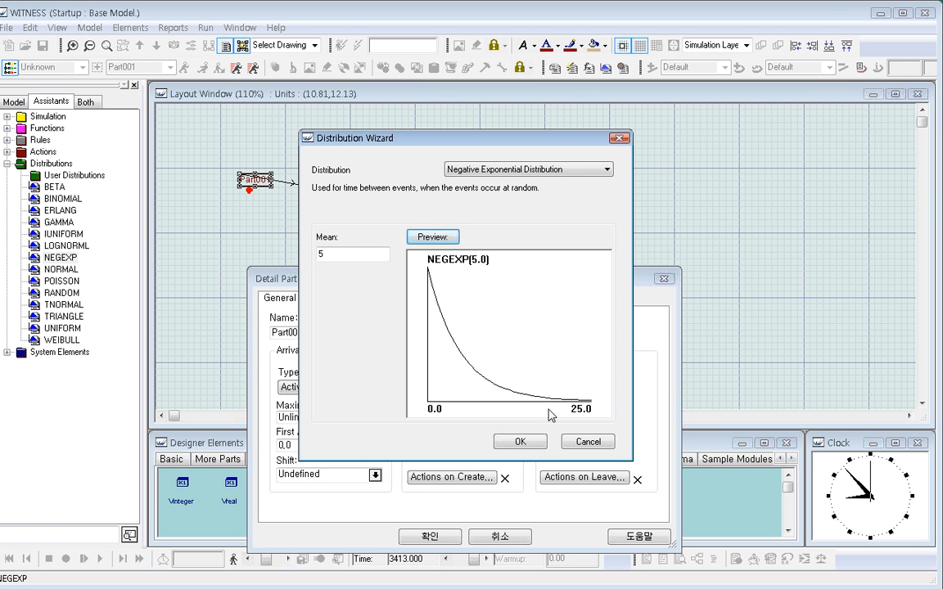
# - Set the distribution mean to 1, preview it, and apply NegExp(1) as the inter-arrival time of Part001
pyautogui.moveTo(338, 255); pyautogui.dragTo(296, 256)
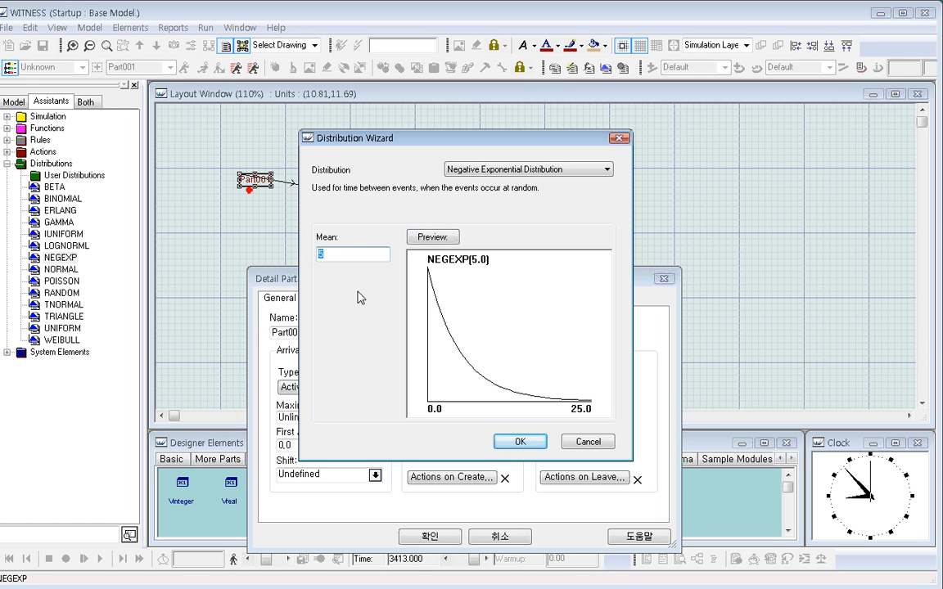
pyautogui.write('1')
pyautogui.click(425, 237)
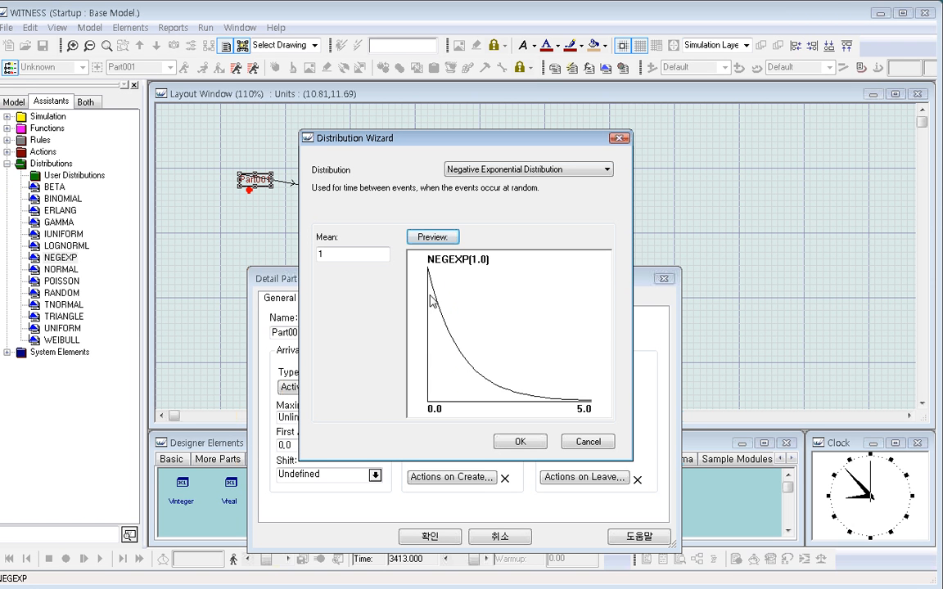
pyautogui.click(521, 442)
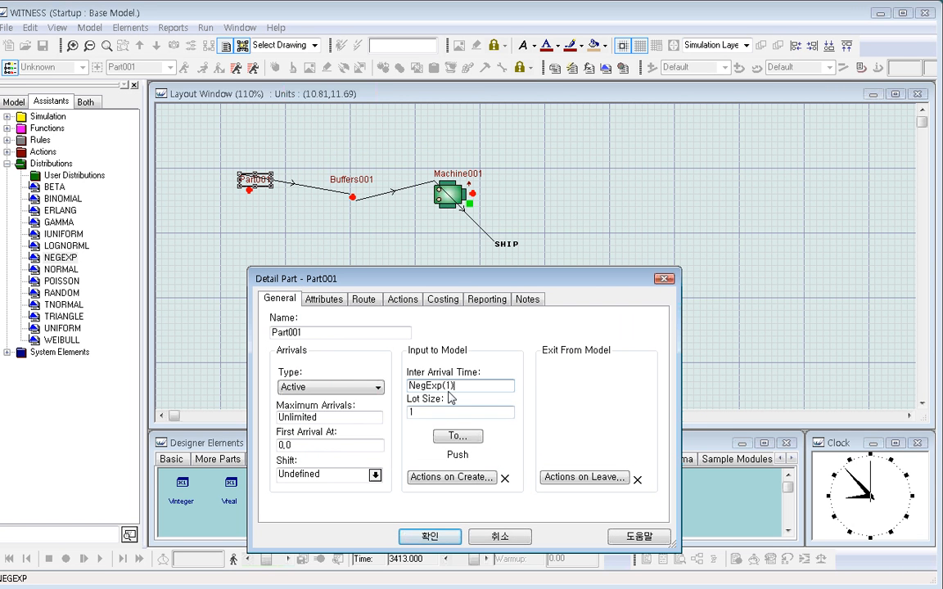
pyautogui.moveTo(443, 385); pyautogui.dragTo(456, 386)
pyautogui.doubleClick(418, 414)
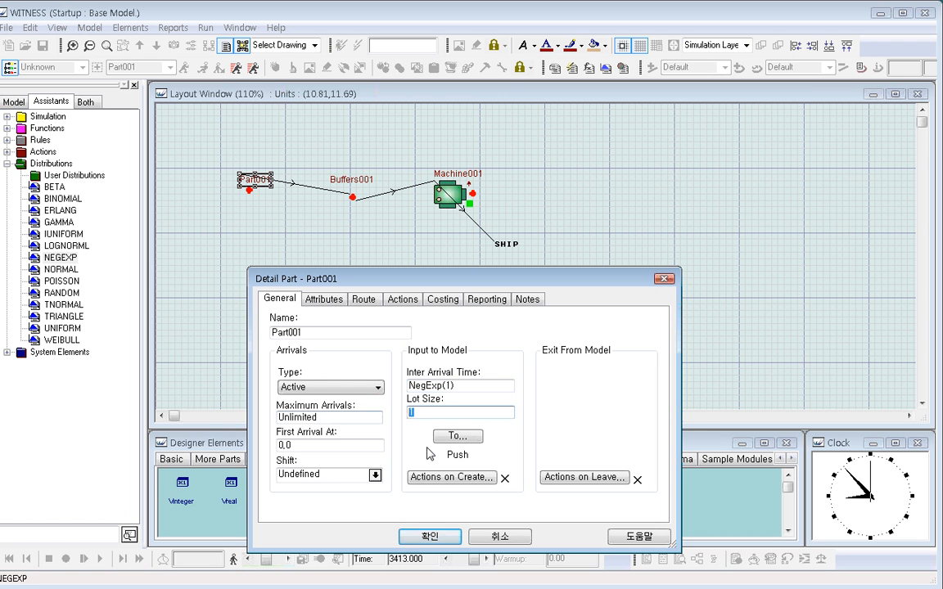
pyautogui.click(429, 536)
# - Start replacing the cycle time of Machine001 with a triangular distribution (TRIANGLE) using the Distribution Wizard
pyautogui.click(458, 207)
pyautogui.doubleClick(459, 207)
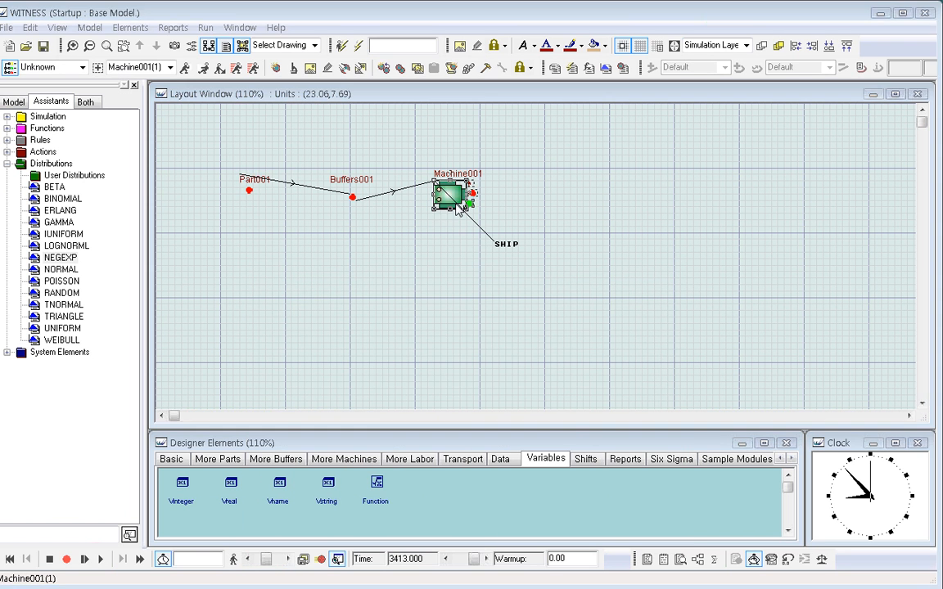
pyautogui.click(231, 407)
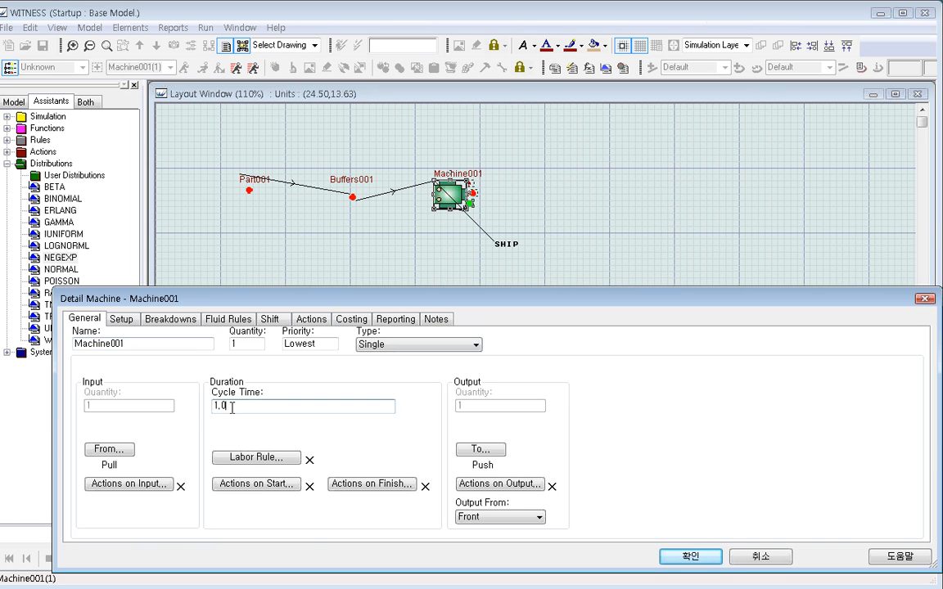
pyautogui.doubleClick(232, 407)
pyautogui.moveTo(238, 411); pyautogui.dragTo(205, 408)
pyautogui.moveTo(174, 299); pyautogui.dragTo(274, 296)
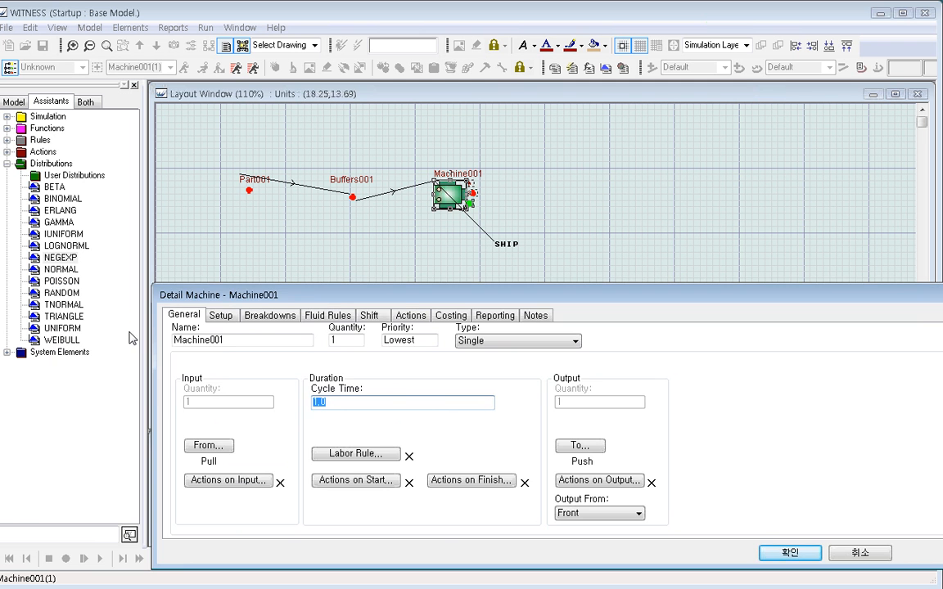
pyautogui.rightClick(71, 325)
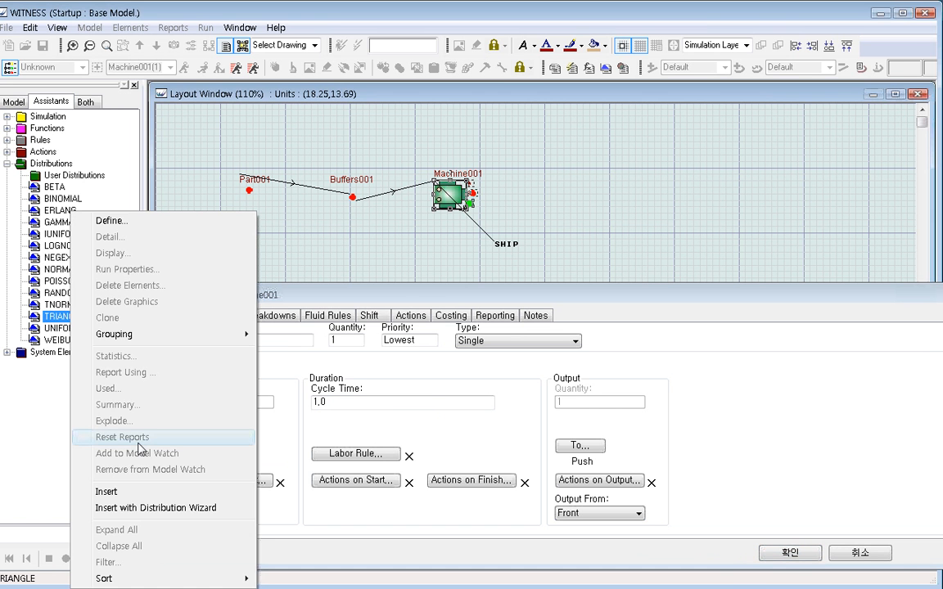
pyautogui.click(189, 509)
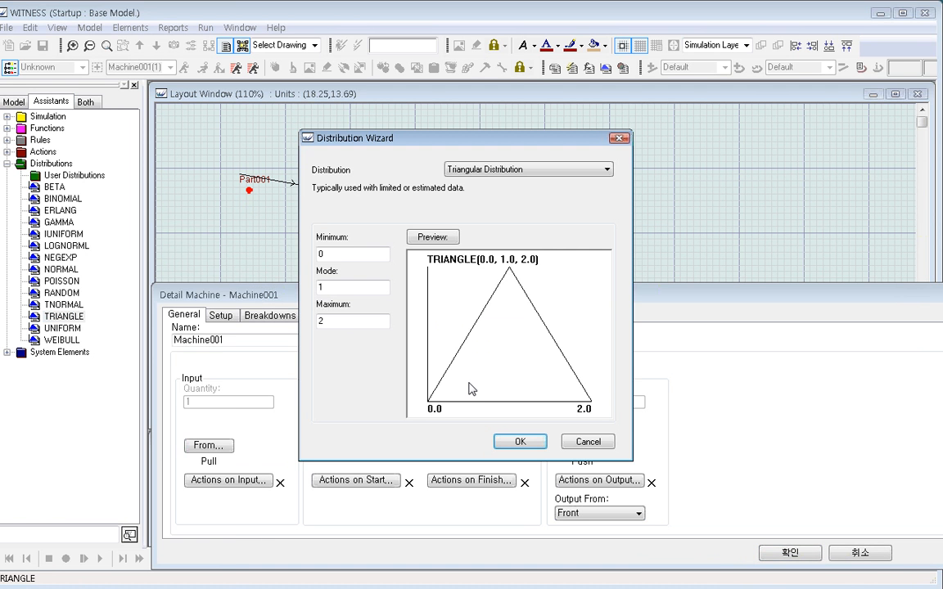
# - Set the triangular distribution to minimum 1, mode 2 and maximum 5
pyautogui.doubleClick(361, 254)
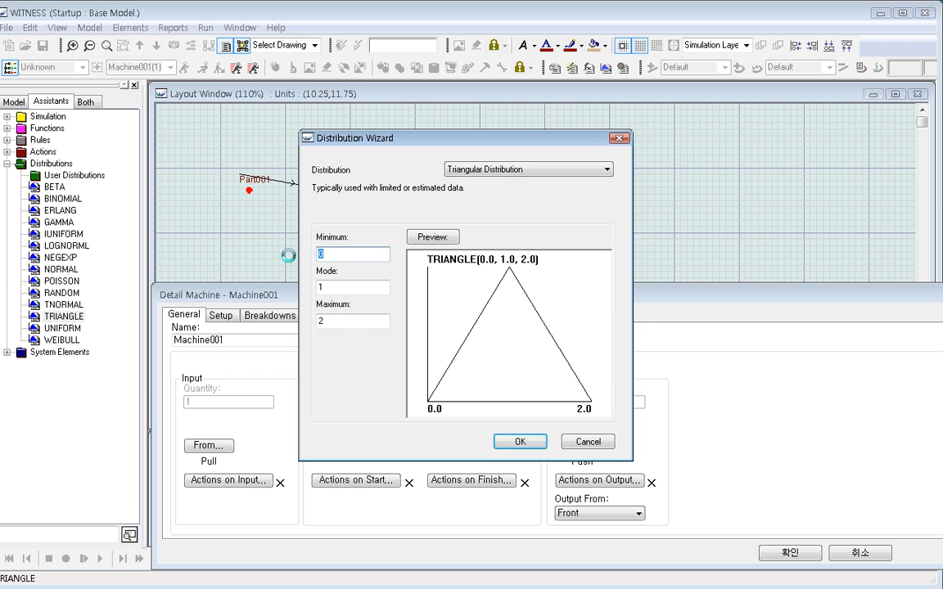
pyautogui.write('1')
pyautogui.press('Tab')
pyautogui.press('Tab')
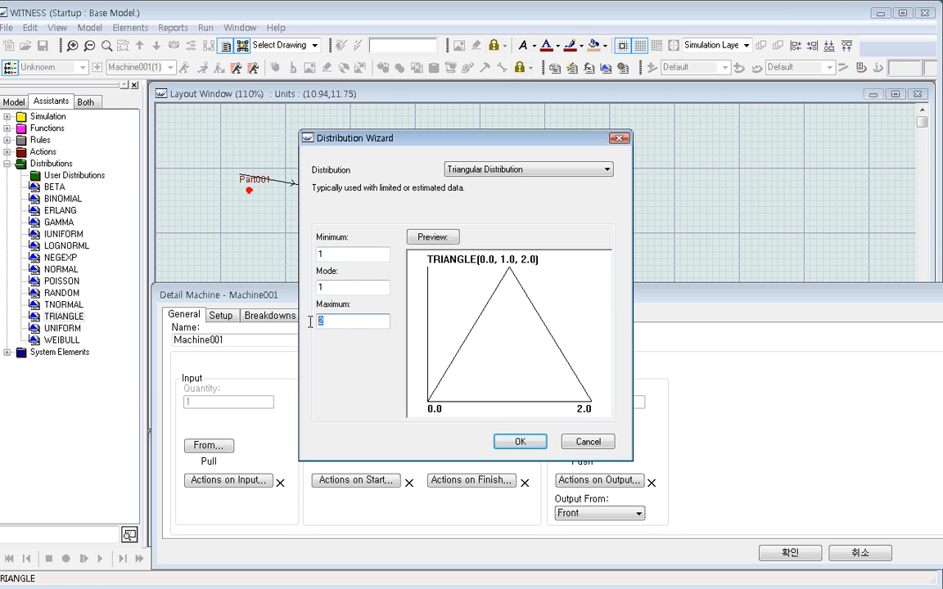
pyautogui.write('5')
pyautogui.hotkey('shift', 'Tab')
pyautogui.write('2')
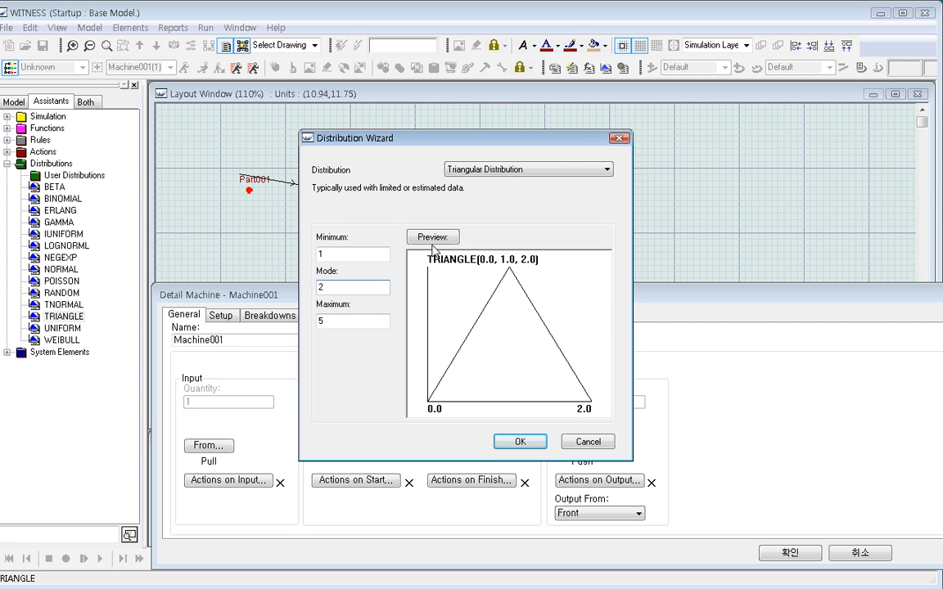
# - Preview the triangular distribution and apply Triangle(1, 2, 5) as the cycle time of Machine001
pyautogui.click(432, 237)
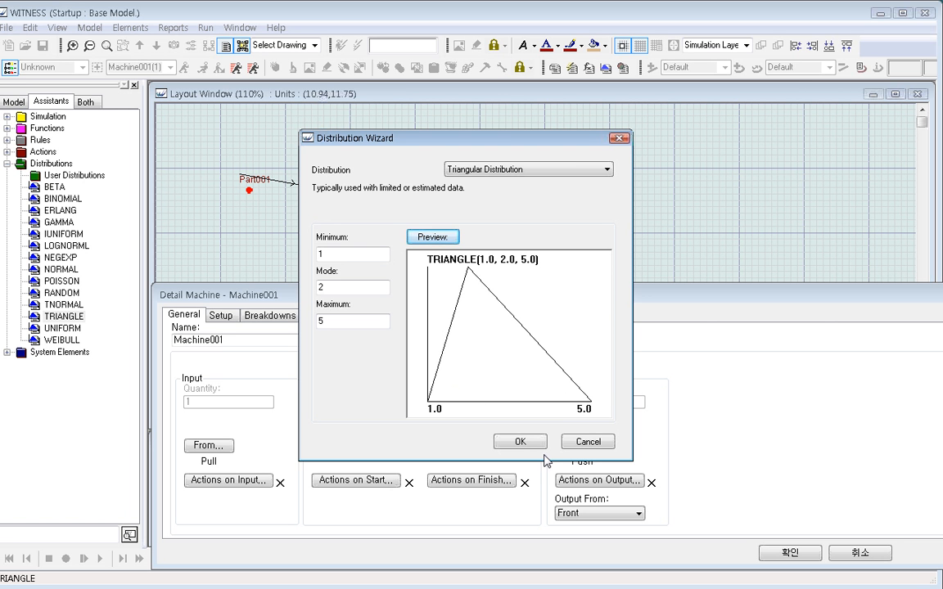
pyautogui.click(520, 442)
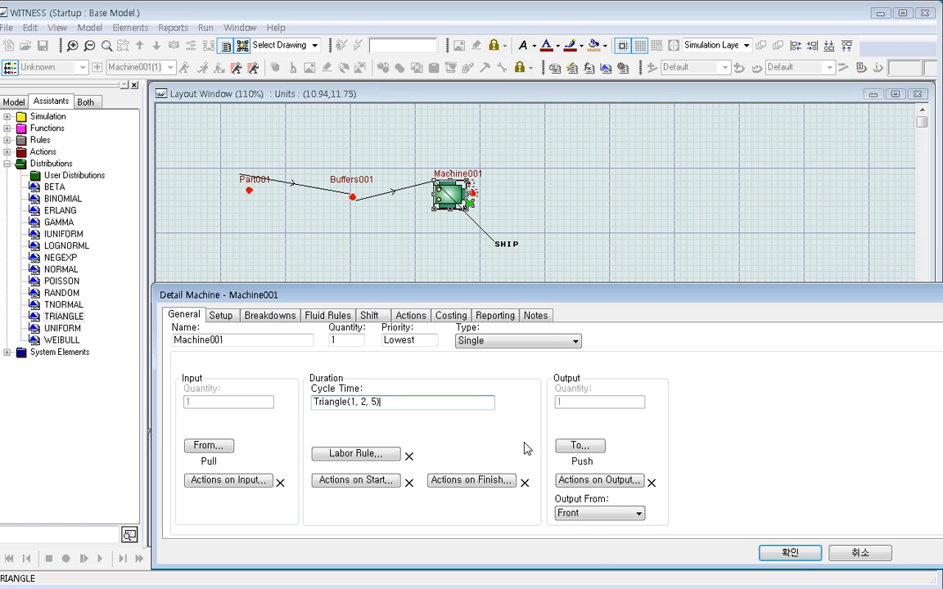
pyautogui.click(790, 553)
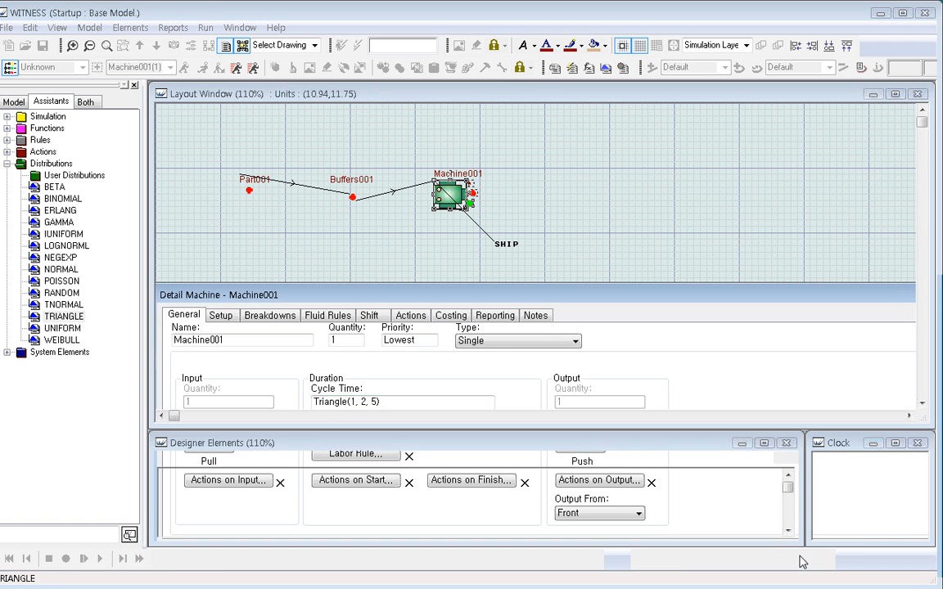
# - Run the simulation briefly with the new distributions and stop it to check the queue at Buffers001
pyautogui.click(577, 332)
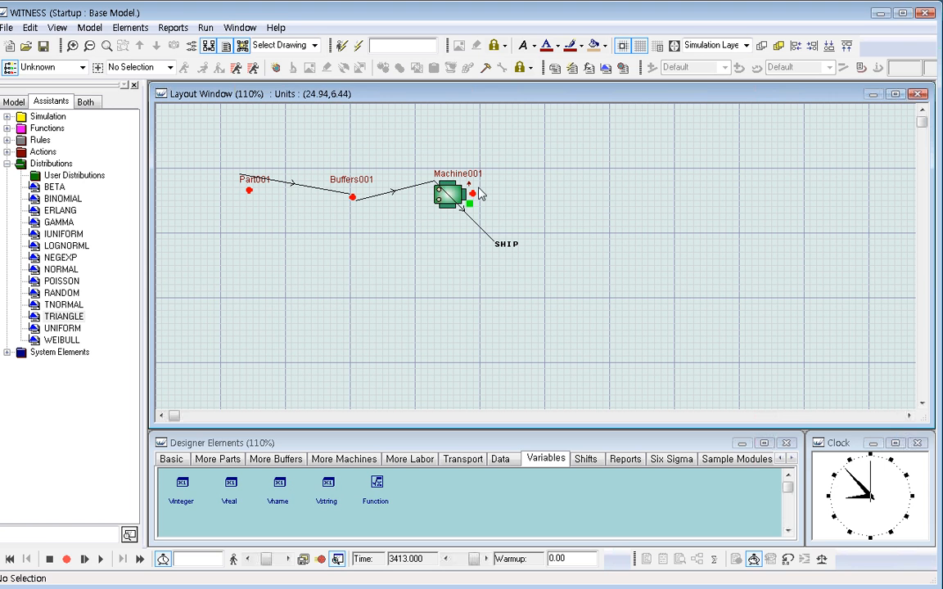
pyautogui.click(102, 560)
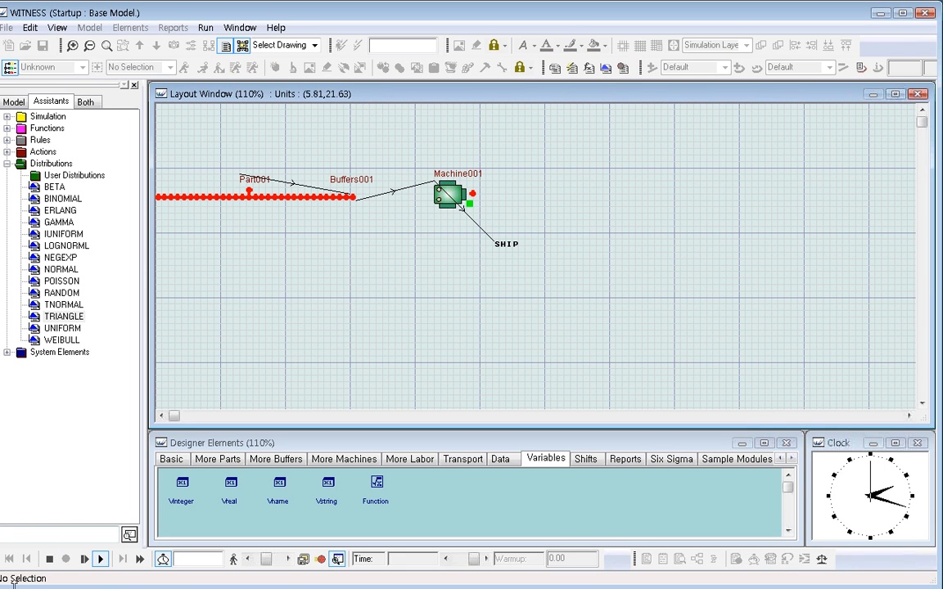
pyautogui.click(49, 559)
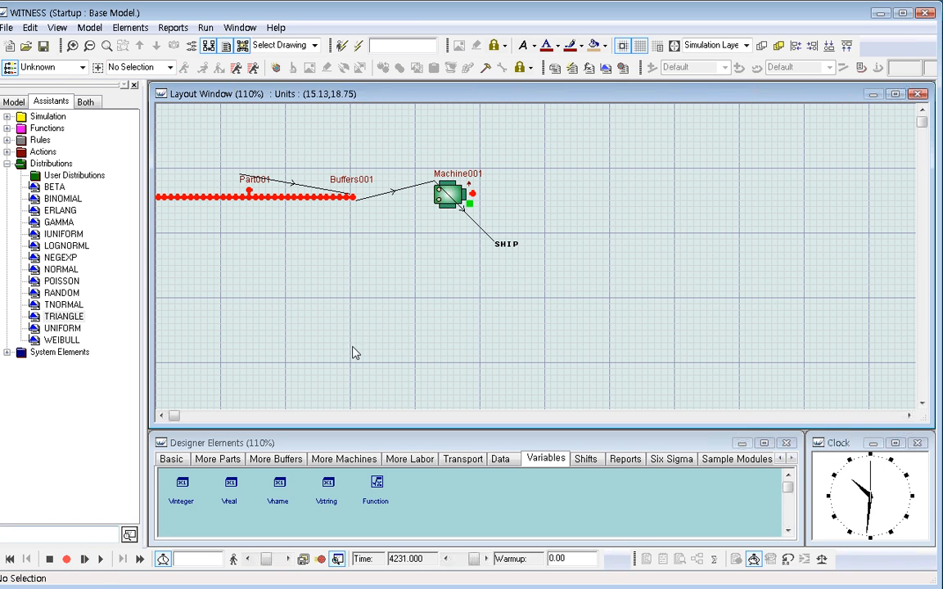
# - Change the inter-arrival time of Part001 to NEGEXP (3) and apply it
pyautogui.doubleClick(248, 193)
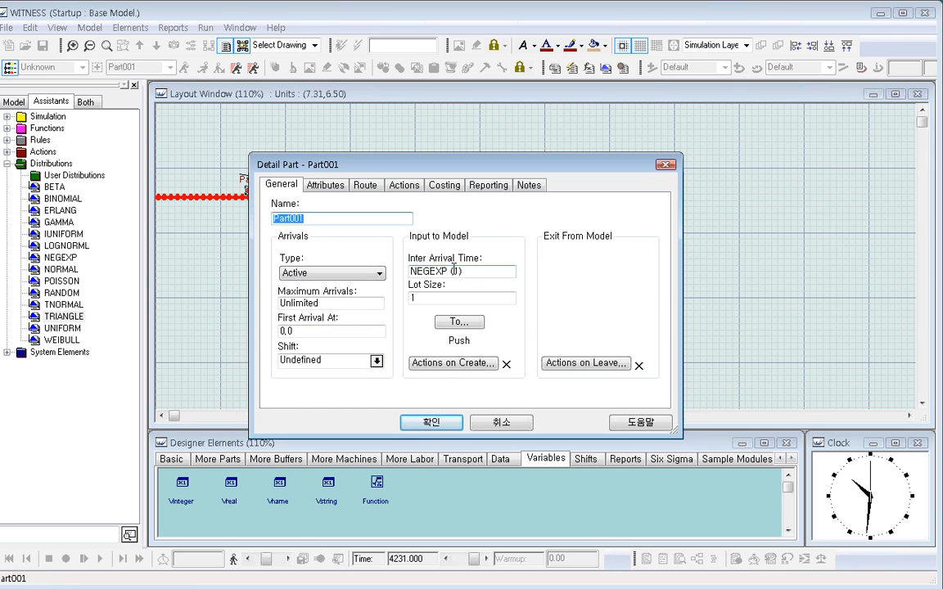
pyautogui.doubleClick(425, 271)
pyautogui.doubleClick(456, 271)
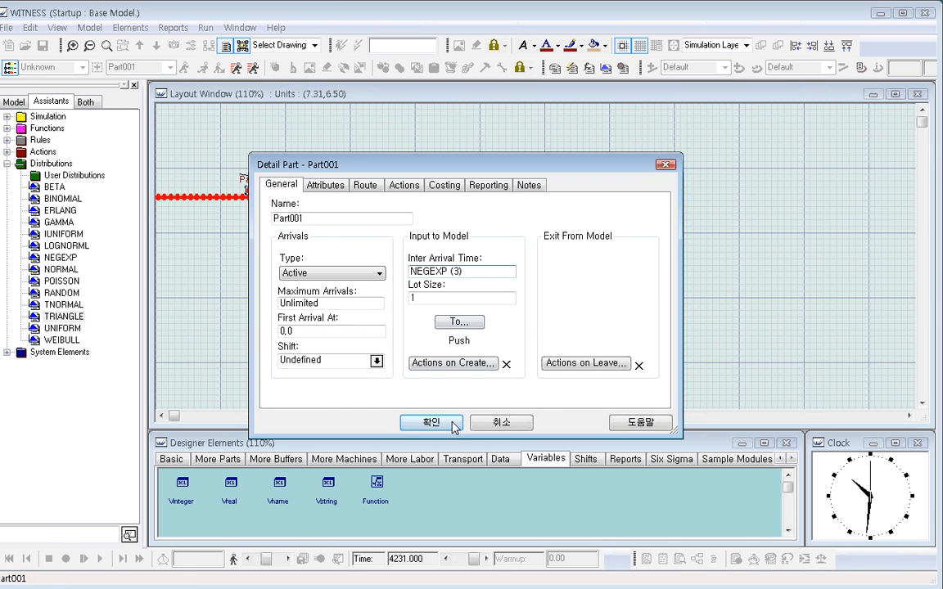
pyautogui.click(431, 422)
pyautogui.click(431, 347)
# - Run the model with the new arrival rate, then reset it to time zero and run it again briefly
pyautogui.click(100, 559)
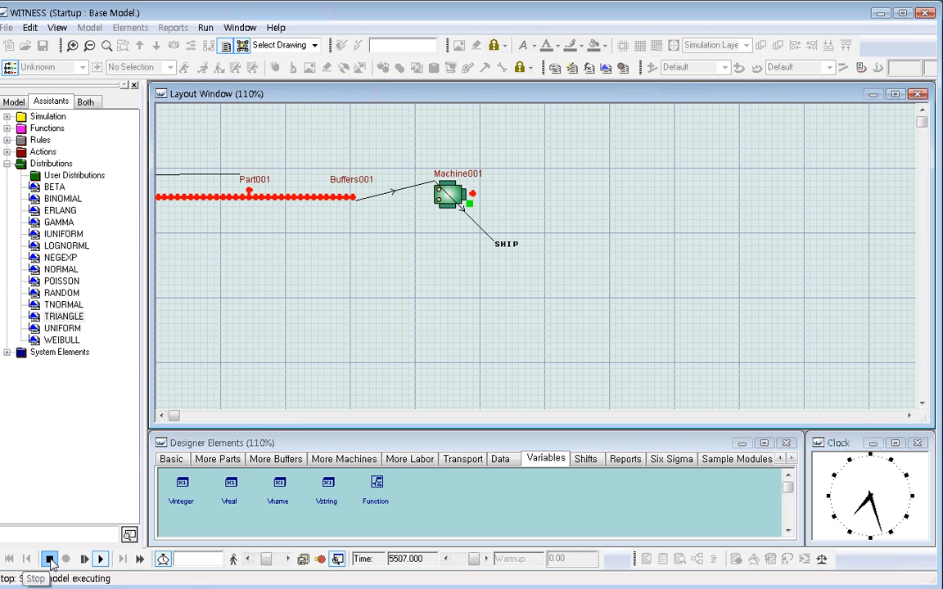
pyautogui.click(49, 559)
pyautogui.click(9, 559)
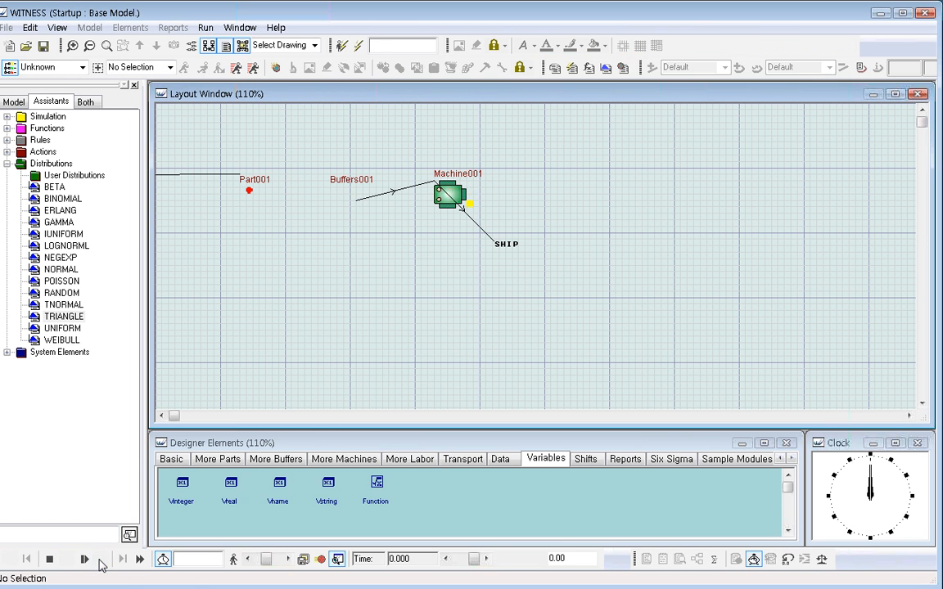
pyautogui.click(99, 559)
pyautogui.click(49, 559)
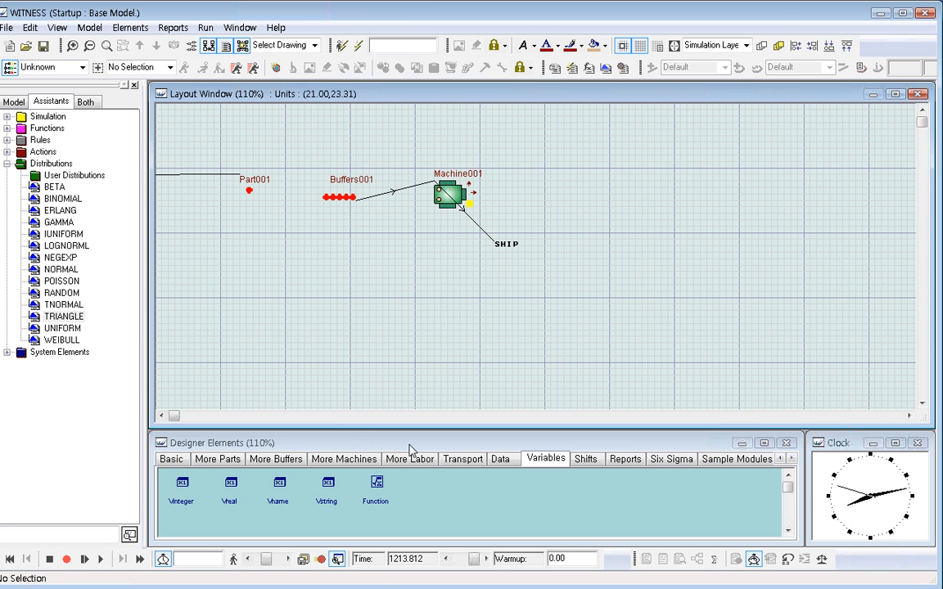
# - Place a real variable in the layout below Machine001 and name it M1_cycletime
pyautogui.click(232, 487)
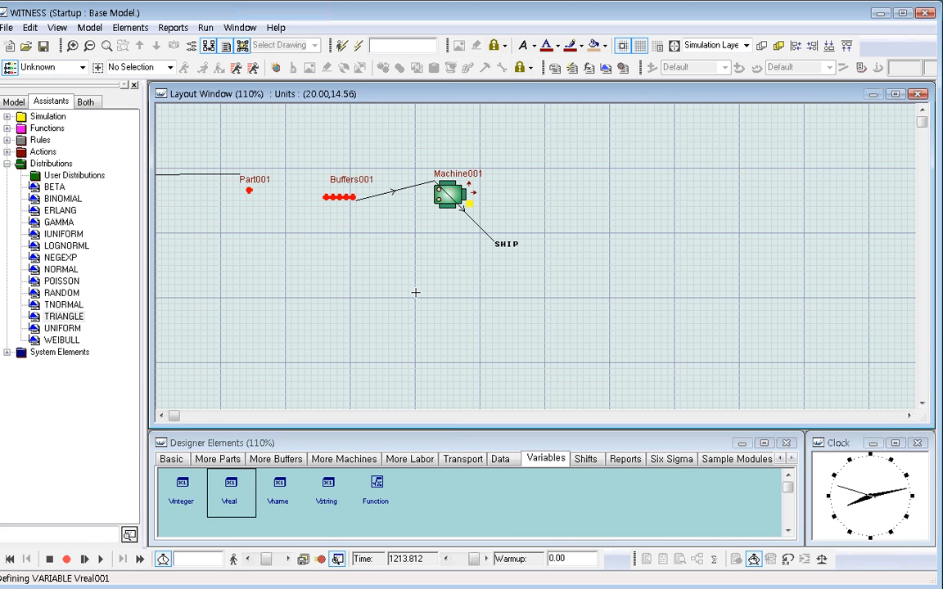
pyautogui.click(415, 292)
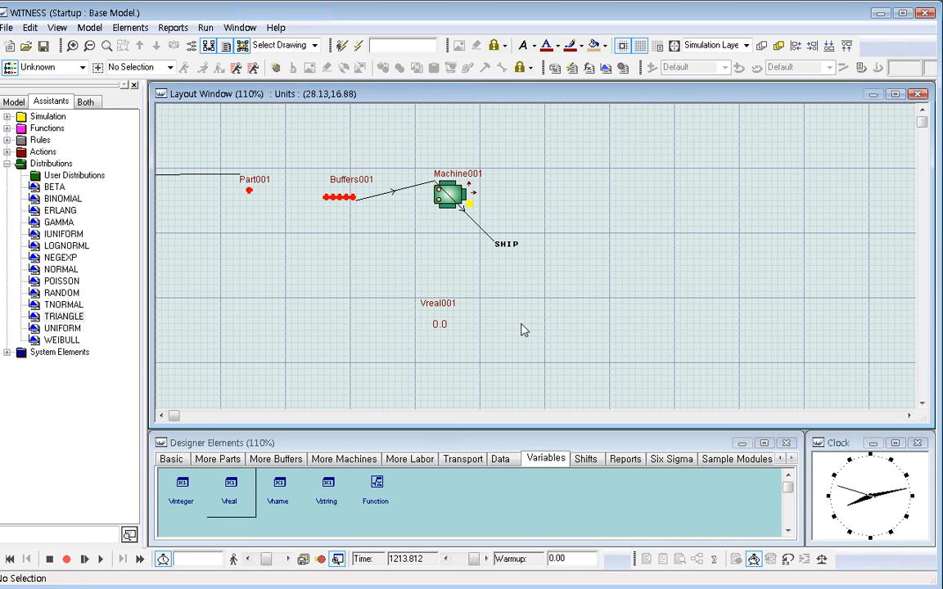
pyautogui.click(444, 310)
pyautogui.doubleClick(442, 308)
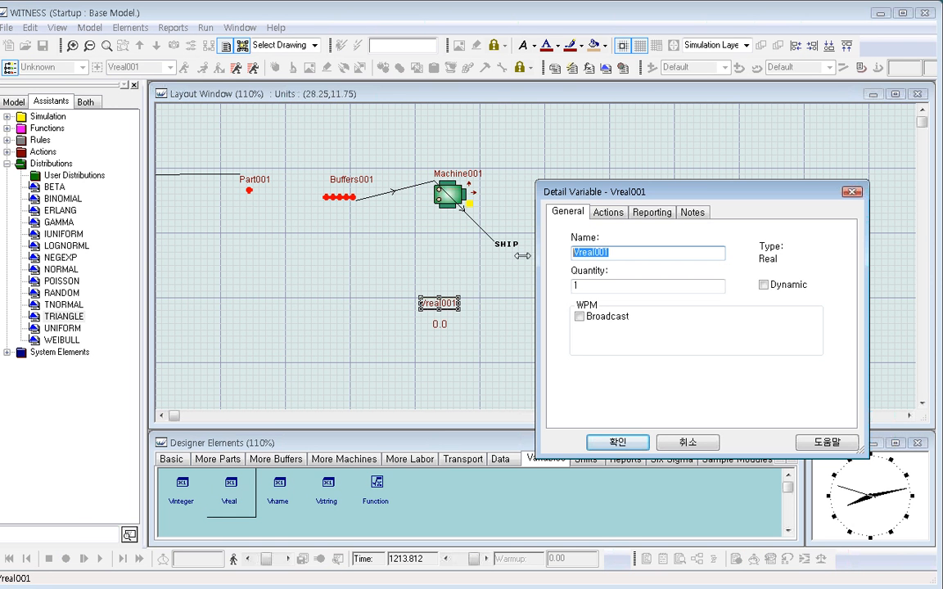
pyautogui.write('M1')
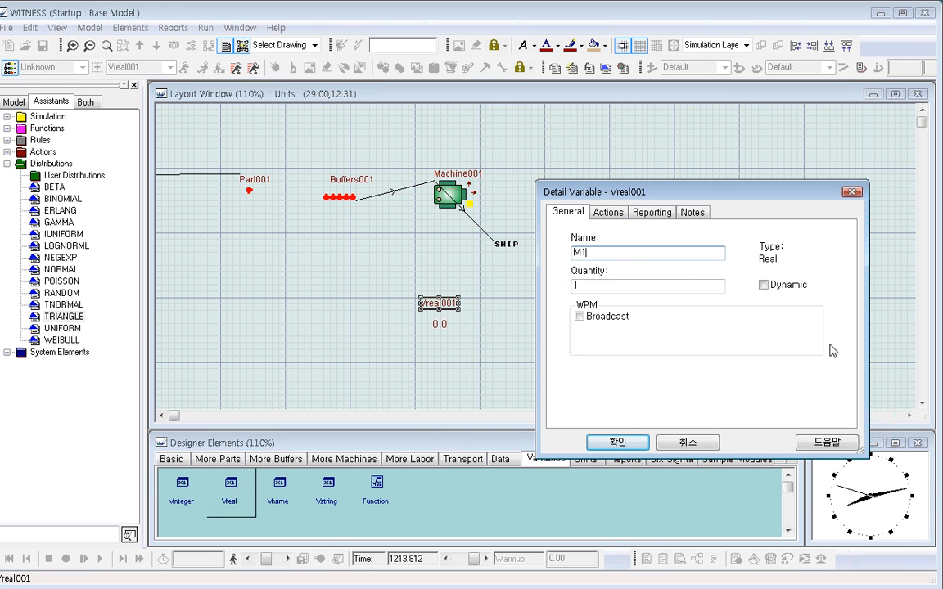
pyautogui.write('_cycletime')
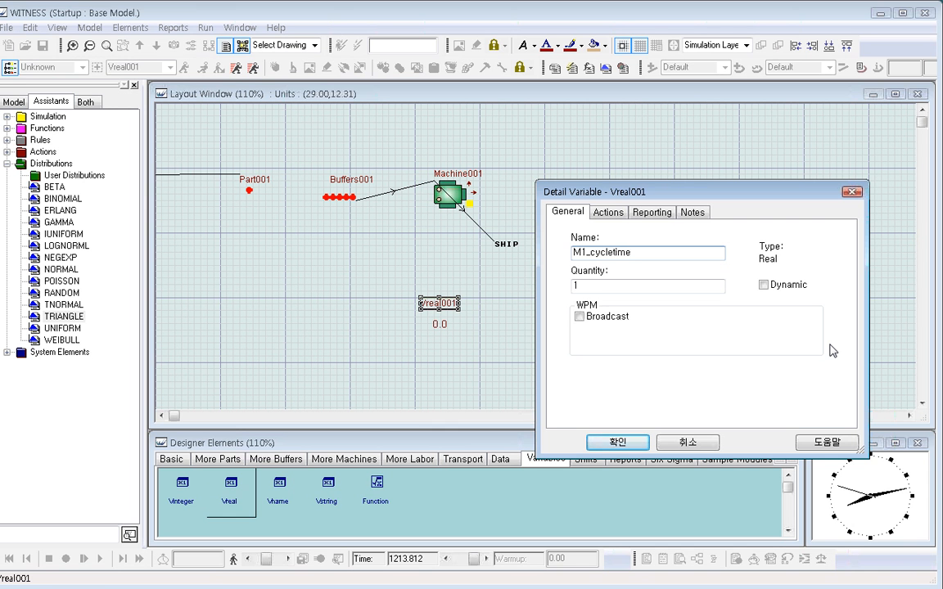
pyautogui.click(636, 444)
# - Reuse Machine001's cycle time expression to write the start-cycle action m1_cycletime =TRIANGLE (1,2,5)
pyautogui.doubleClick(449, 195)
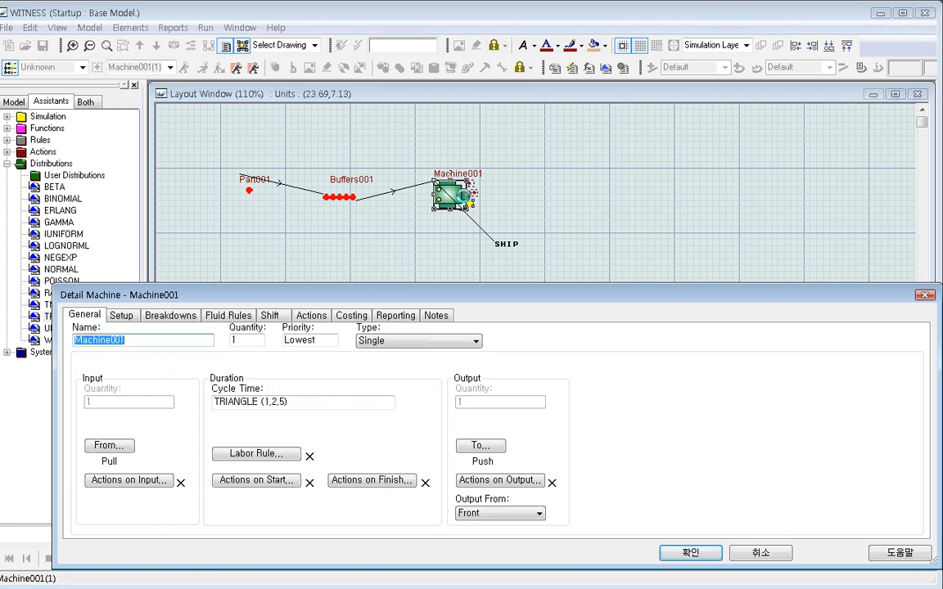
pyautogui.moveTo(301, 400); pyautogui.dragTo(200, 401)
pyautogui.rightClick(263, 405)
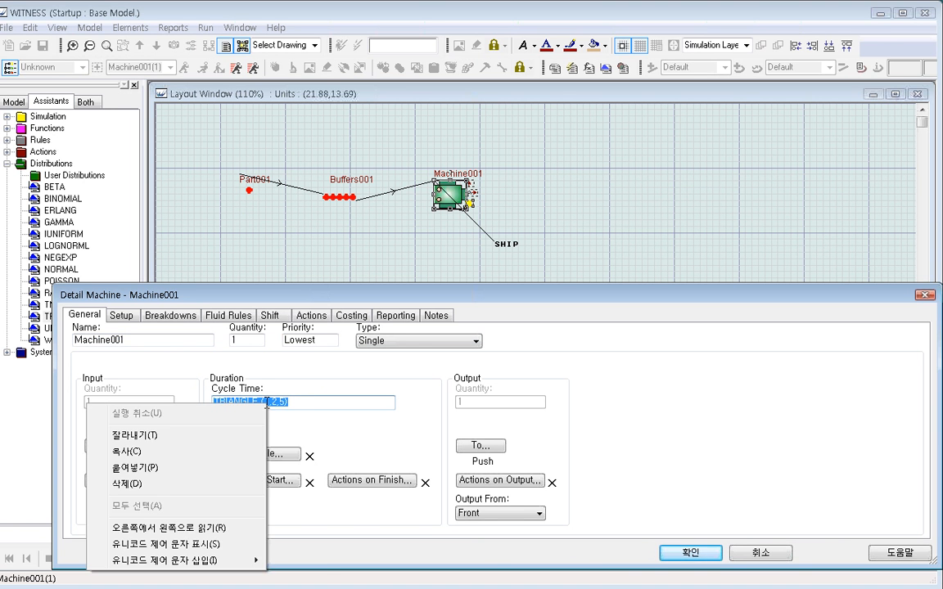
pyautogui.click(195, 450)
pyautogui.click(275, 481)
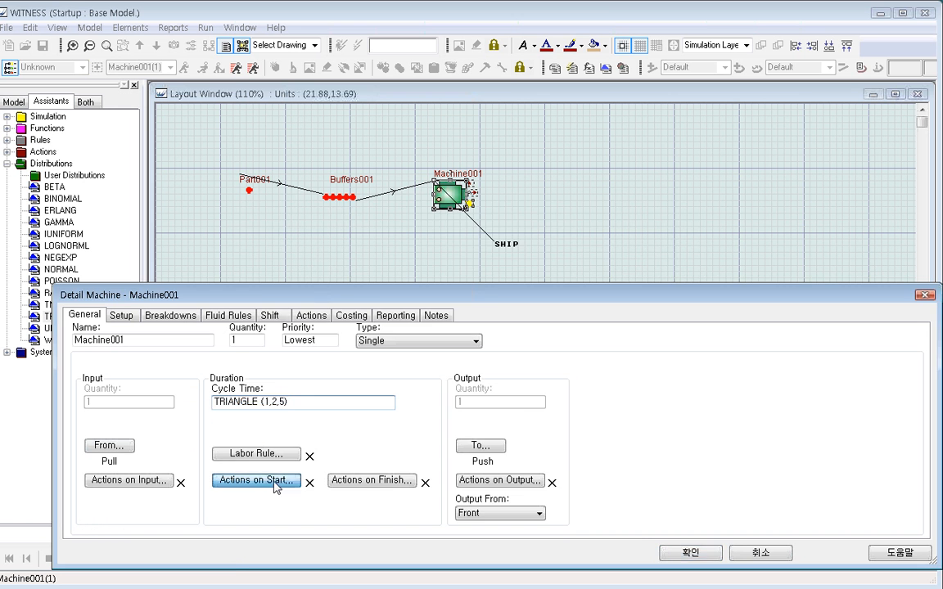
pyautogui.rightClick(301, 269)
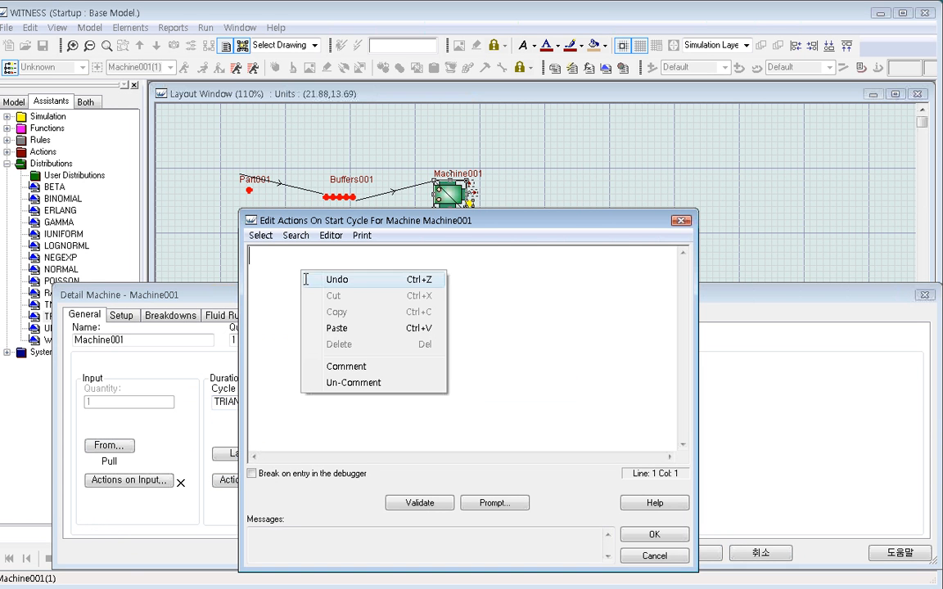
pyautogui.click(335, 327)
pyautogui.press('Home')
pyautogui.write('m1')
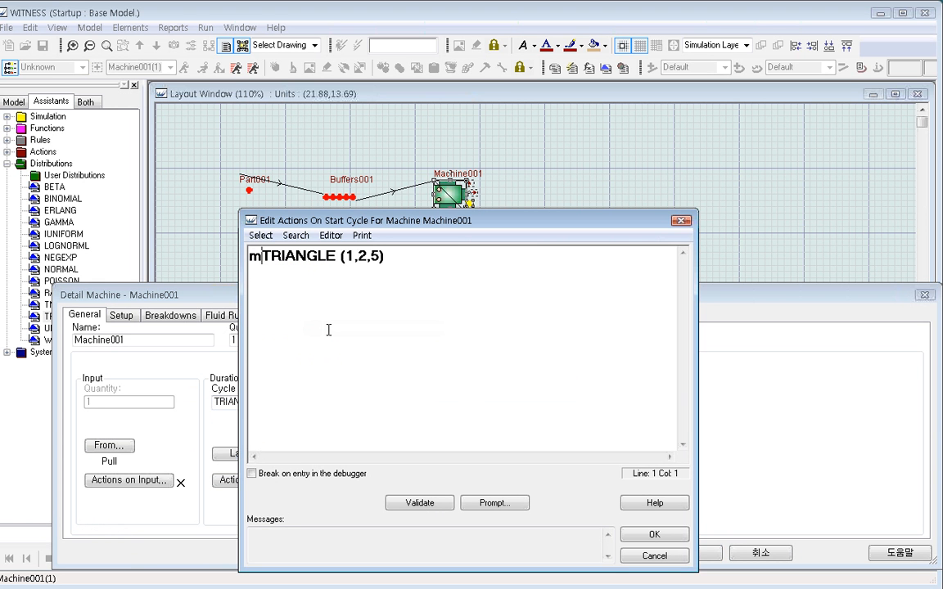
pyautogui.write('_cycletim')
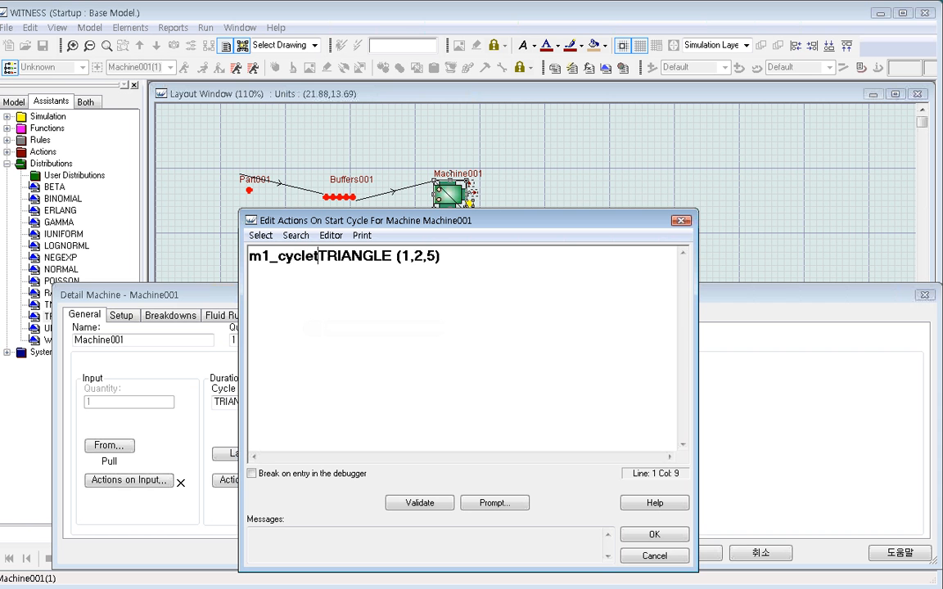
pyautogui.write('e =')
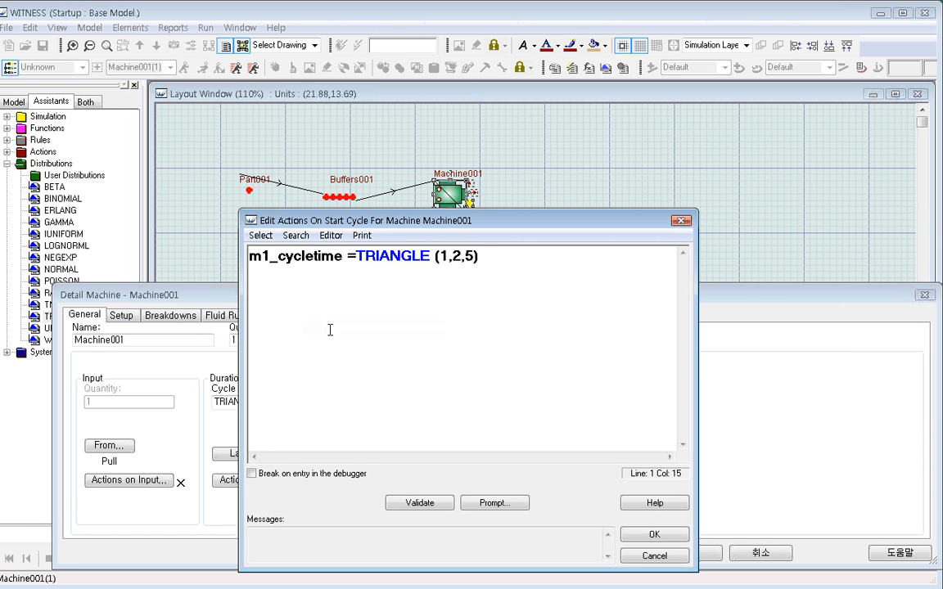
# - Examine the parts of the start-cycle assignment: the variable name, the TRIANGLE function and its three parameters
pyautogui.moveTo(341, 256); pyautogui.dragTo(250, 259)
pyautogui.click(357, 256)
pyautogui.moveTo(357, 257); pyautogui.dragTo(429, 256)
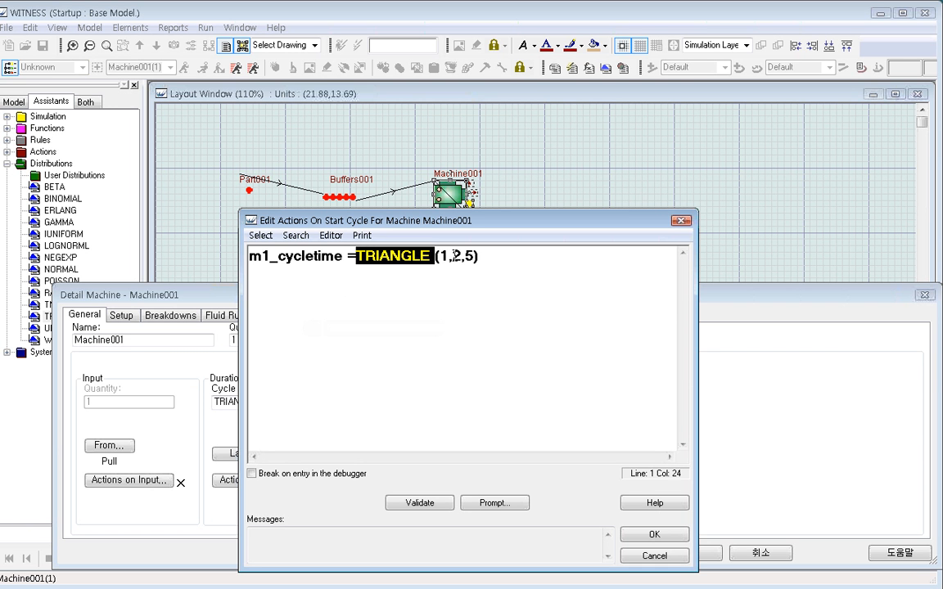
pyautogui.click(489, 256)
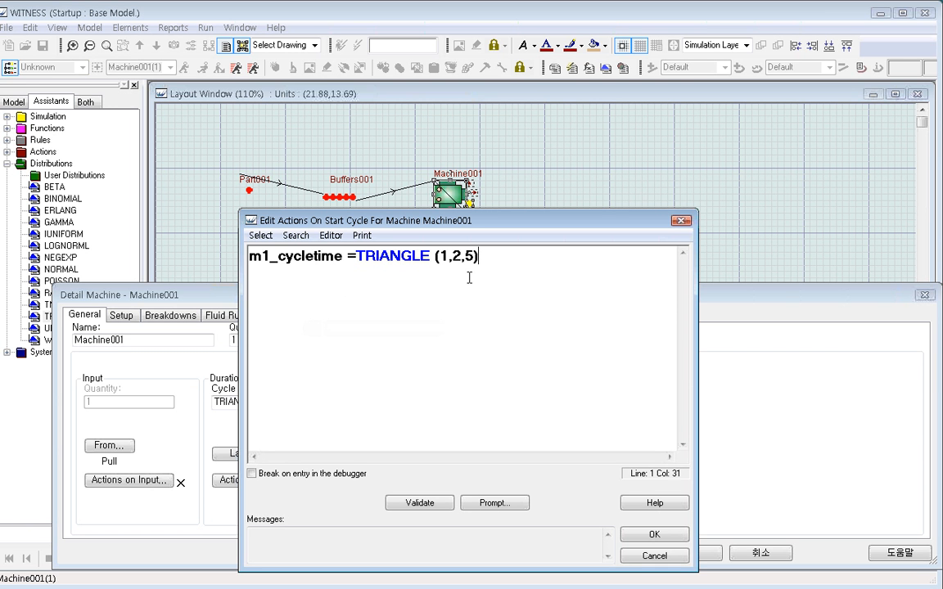
pyautogui.doubleClick(441, 256)
pyautogui.doubleClick(456, 257)
pyautogui.doubleClick(468, 256)
pyautogui.click(352, 256)
# - Copy the variable name m1_cycletime from the assignment and accept the start-cycle actions of Machine001
pyautogui.doubleClick(339, 256)
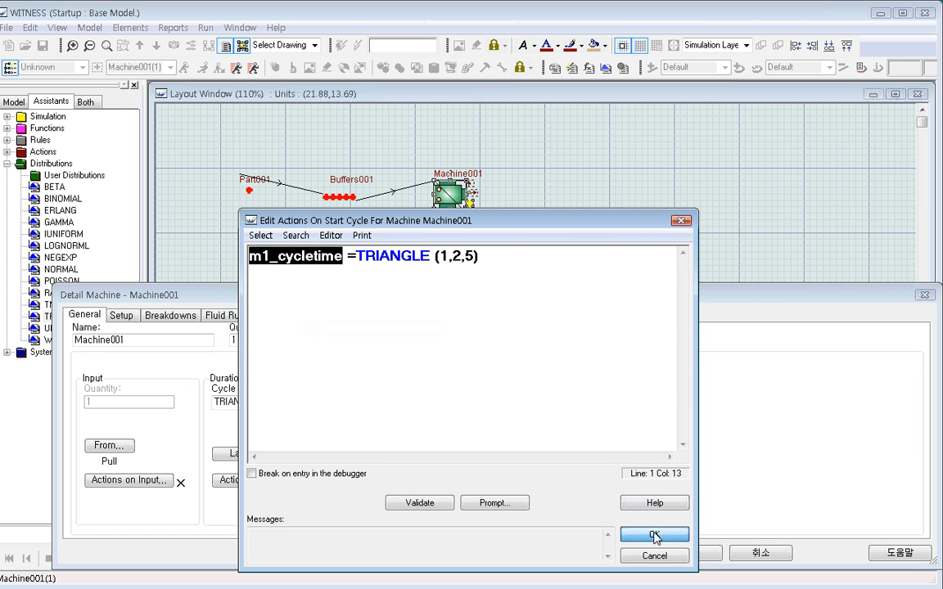
pyautogui.rightClick(327, 259)
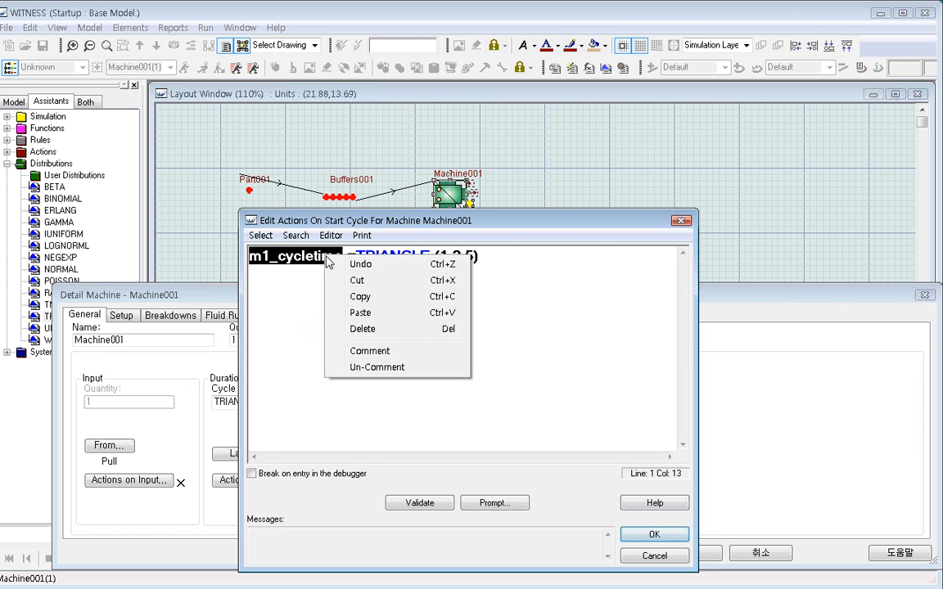
pyautogui.click(353, 296)
pyautogui.click(646, 536)
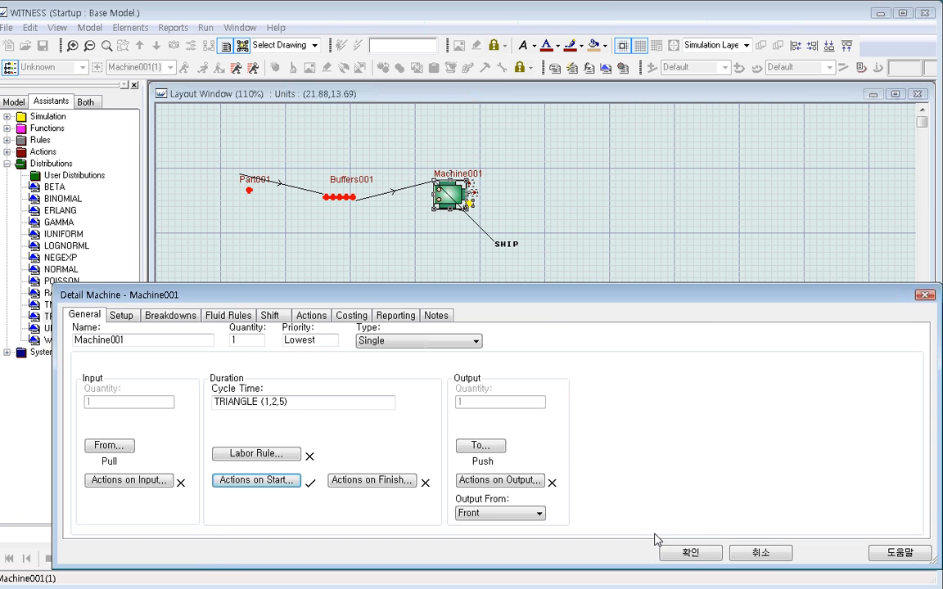
# - Replace the cycle time expression of Machine001 with the copied variable m1_cycletime and apply the machine settings
pyautogui.click(298, 402)
pyautogui.moveTo(299, 402); pyautogui.dragTo(214, 402)
pyautogui.rightClick(252, 398)
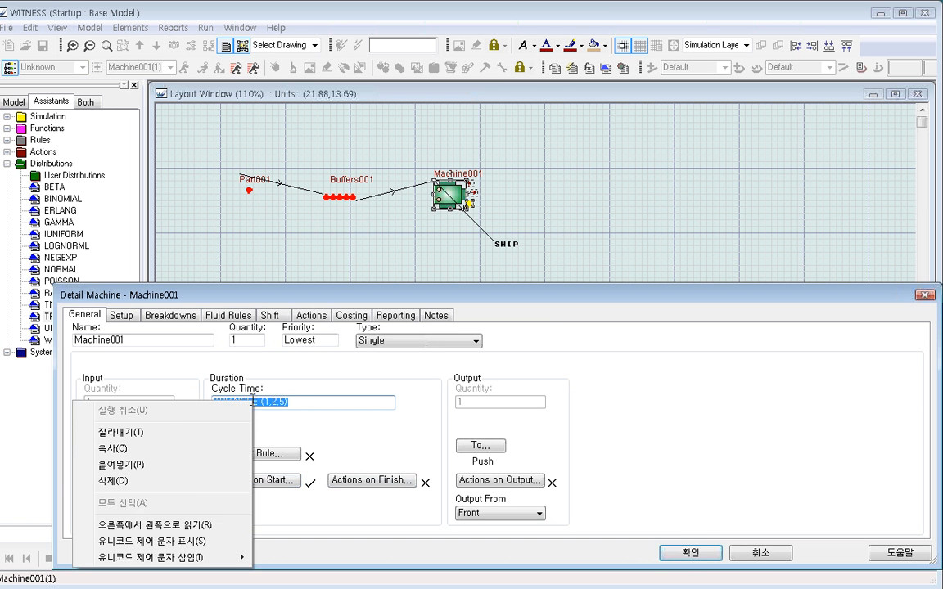
pyautogui.click(197, 465)
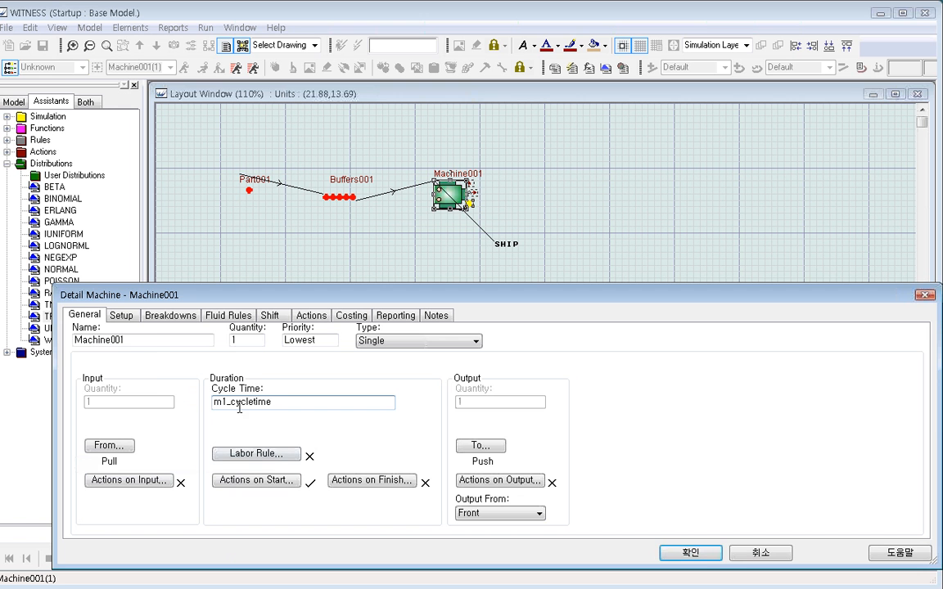
pyautogui.click(702, 555)
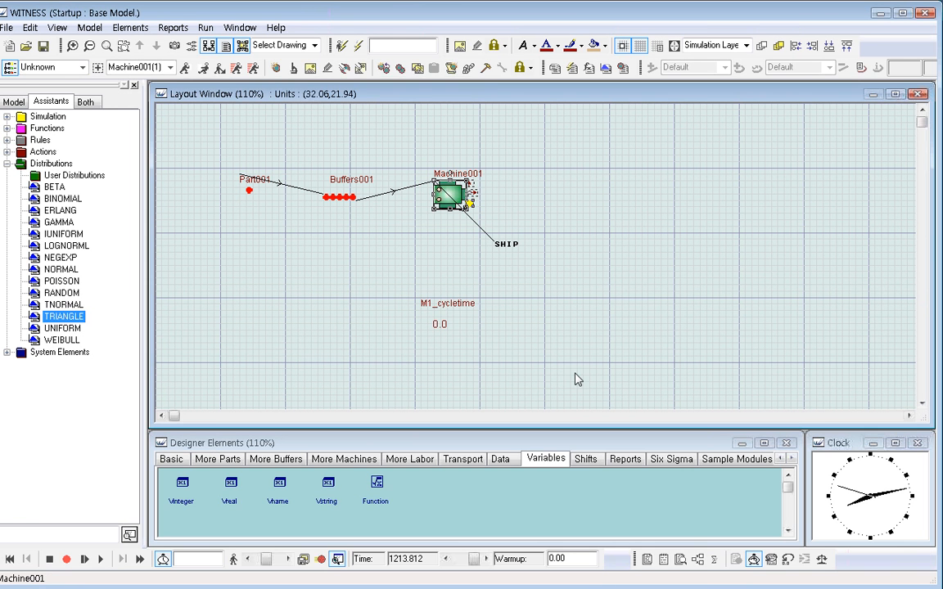
pyautogui.click(573, 379)
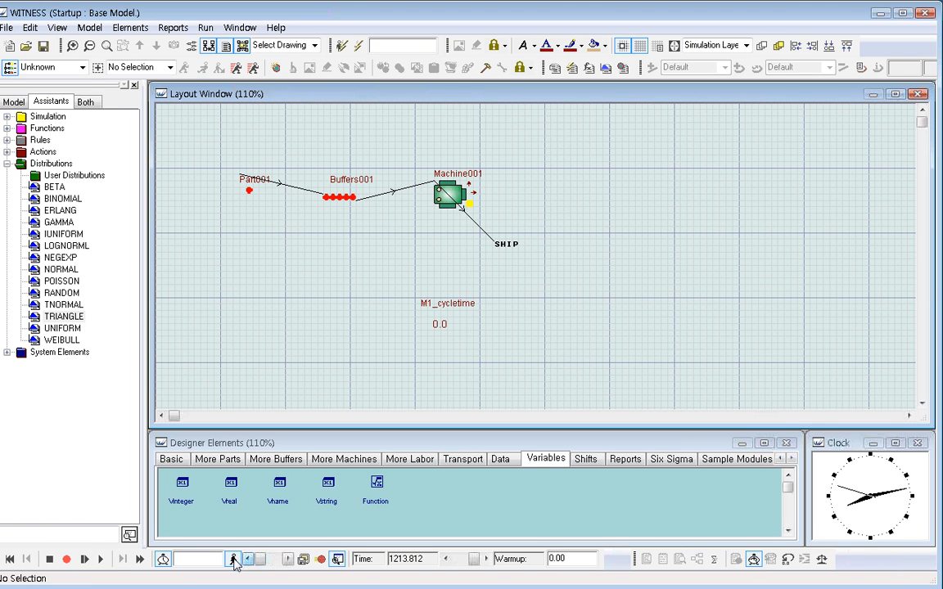
# - Run the simulation in walk mode to watch the M1_cycletime value, stop it, and select the variable's value display
pyautogui.click(101, 559)
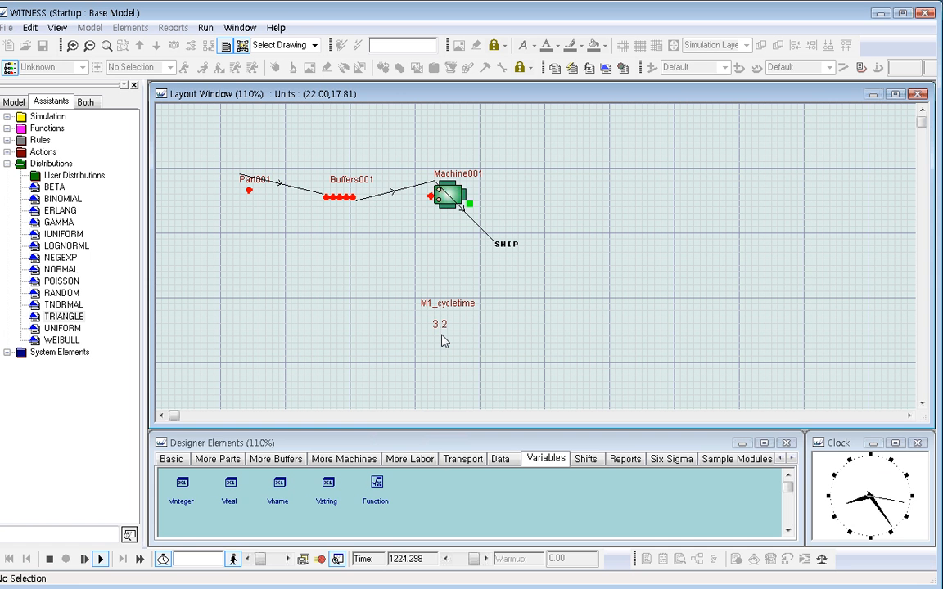
pyautogui.click(51, 560)
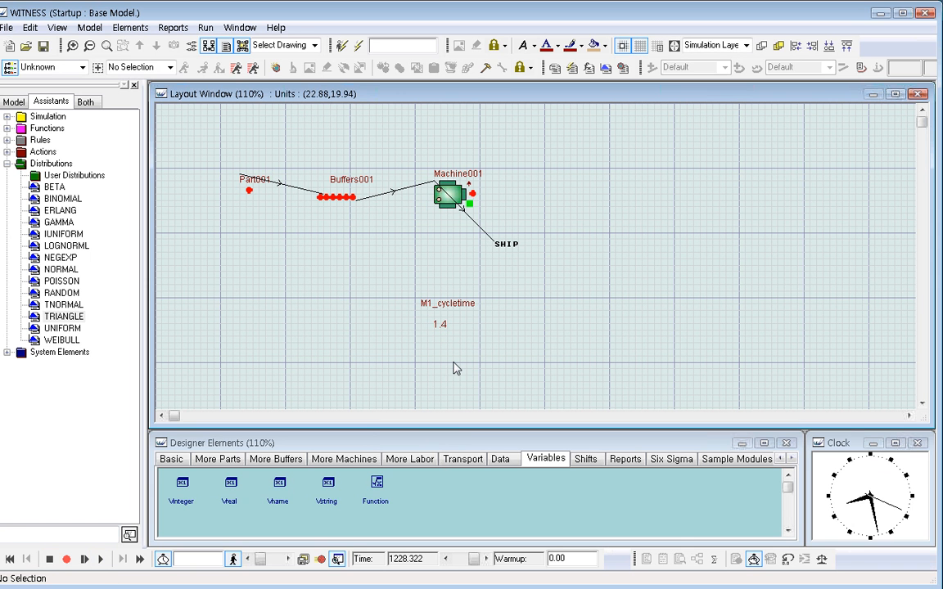
pyautogui.click(447, 334)
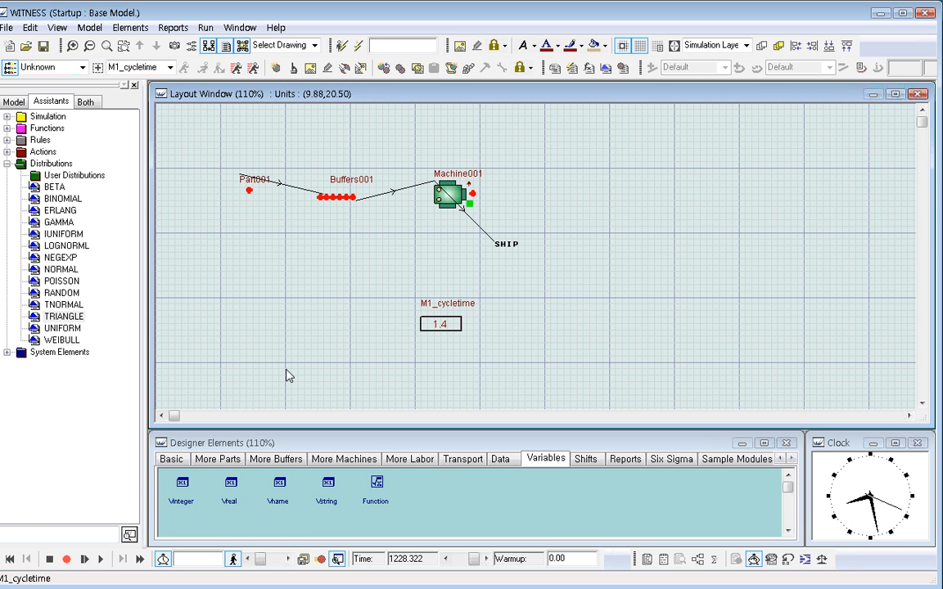
# - Add the variable M1_cycletime to the model watch list and accept it
pyautogui.click(90, 28)
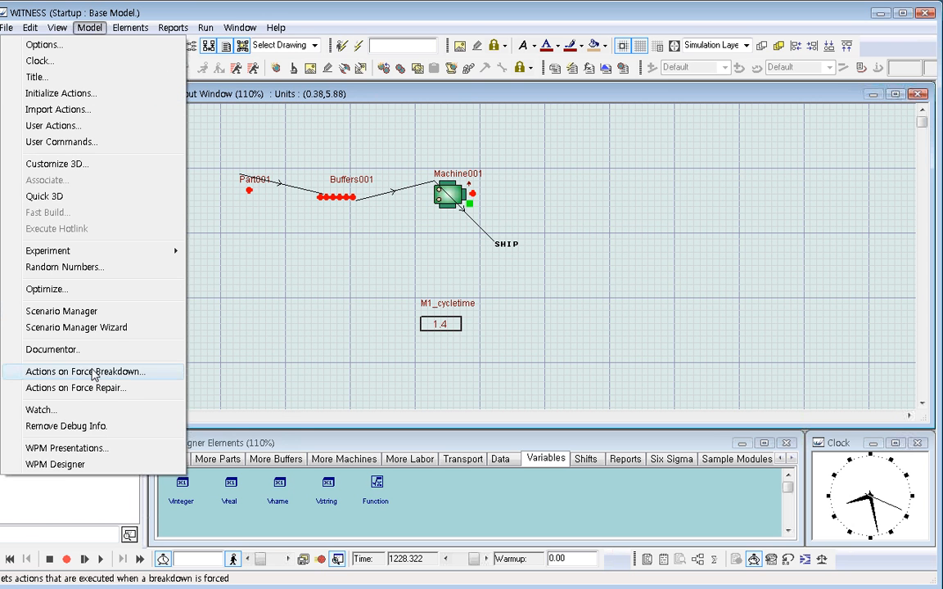
pyautogui.click(96, 413)
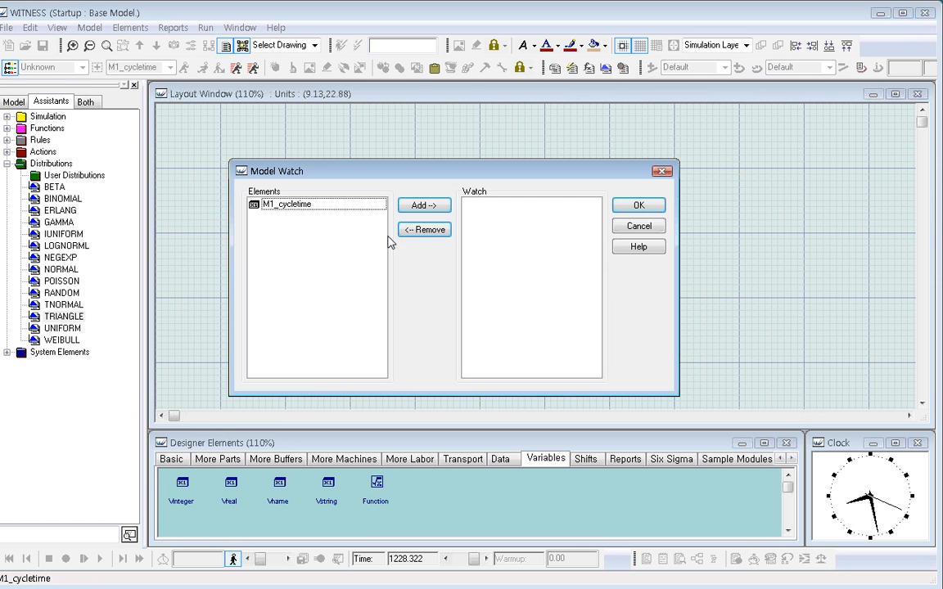
pyautogui.click(306, 205)
pyautogui.click(436, 210)
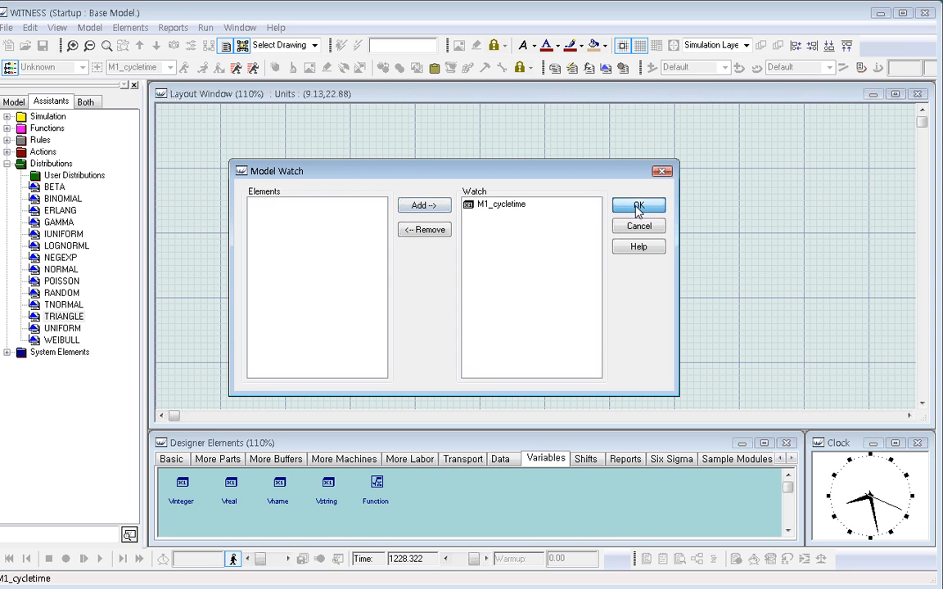
pyautogui.click(638, 206)
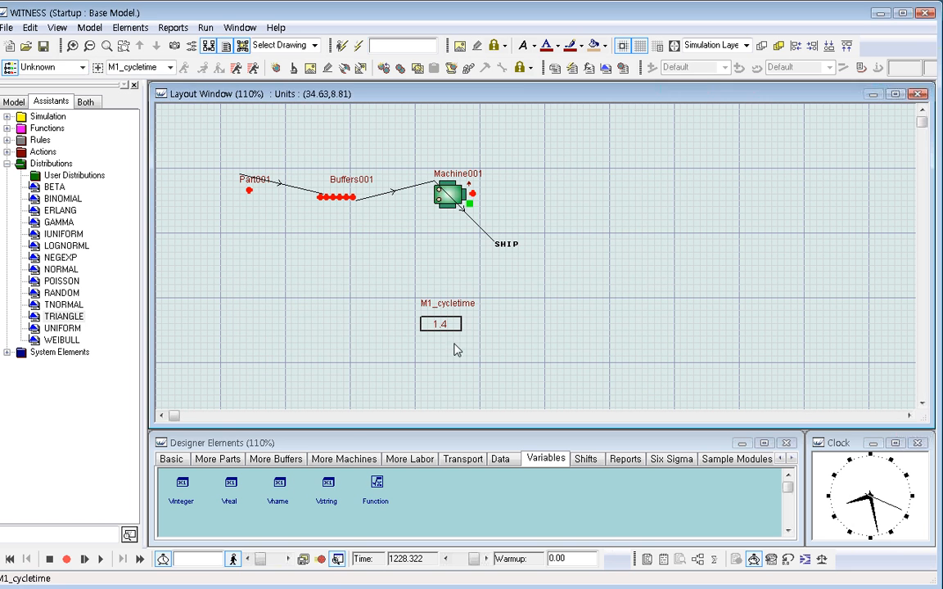
# - Turn on the model watch without output to a file, run the simulation briefly and stop it
pyautogui.click(336, 559)
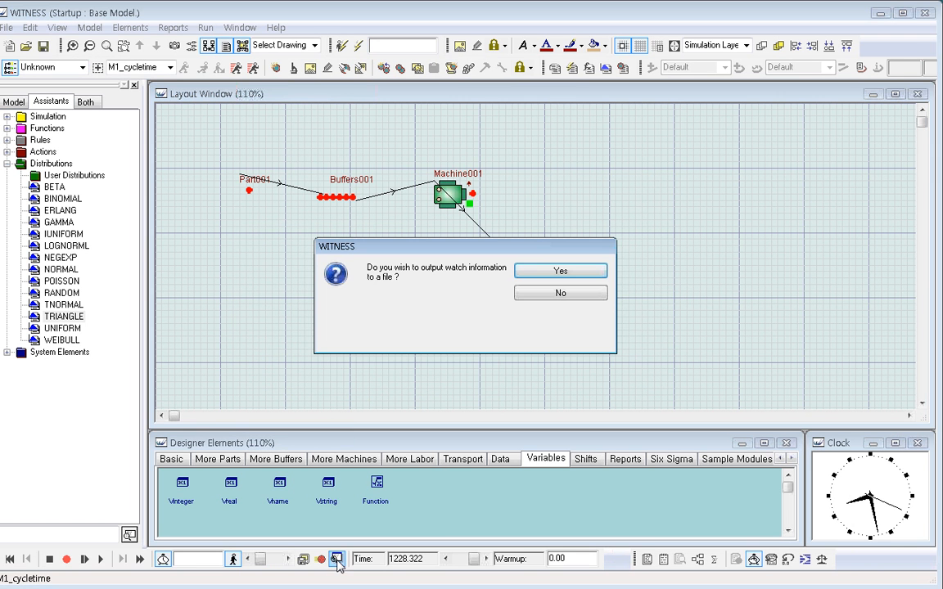
pyautogui.click(556, 296)
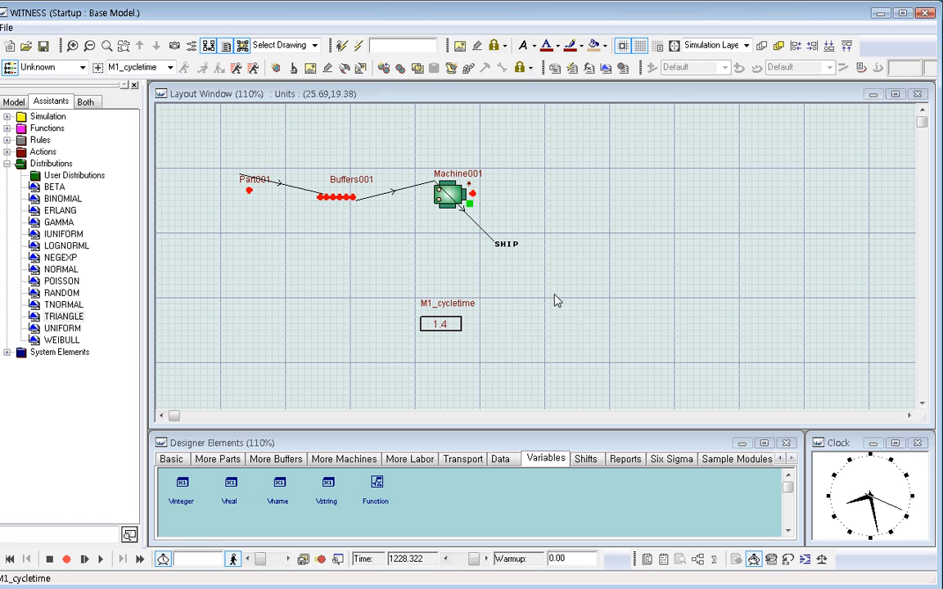
pyautogui.click(84, 559)
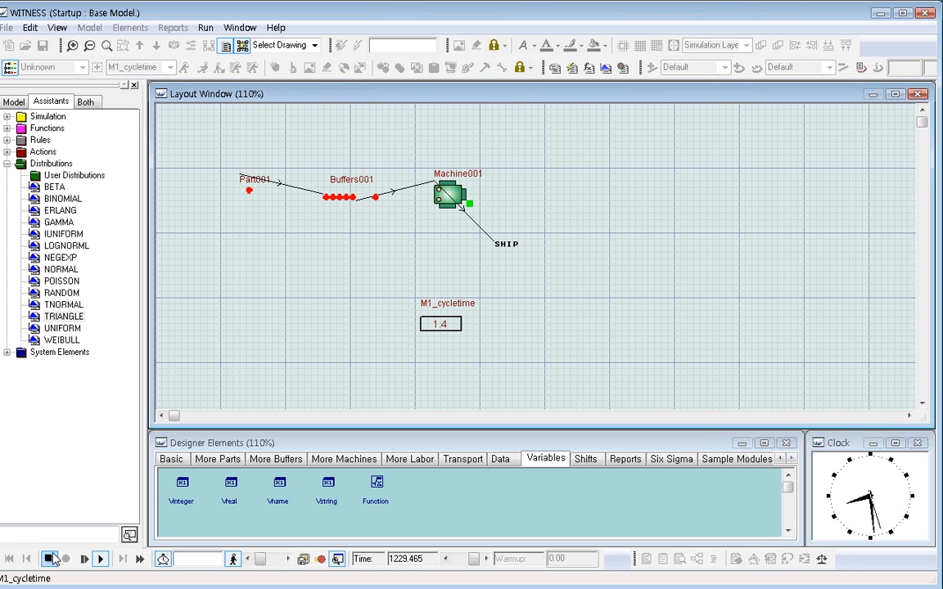
pyautogui.click(49, 559)
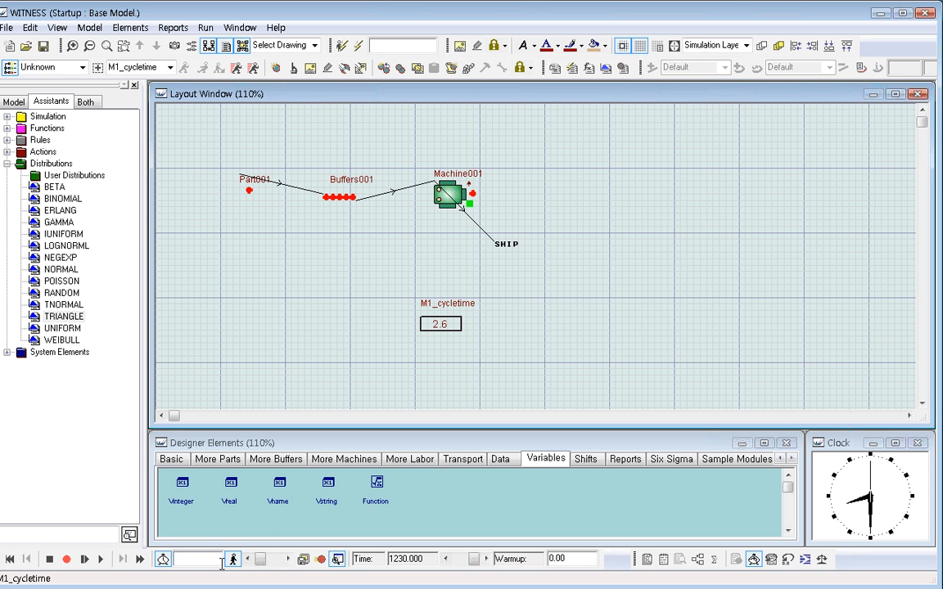
# - Show the Interact Box and run the simulation to log each M1_cycletime value set by Machine001
pyautogui.click(240, 27)
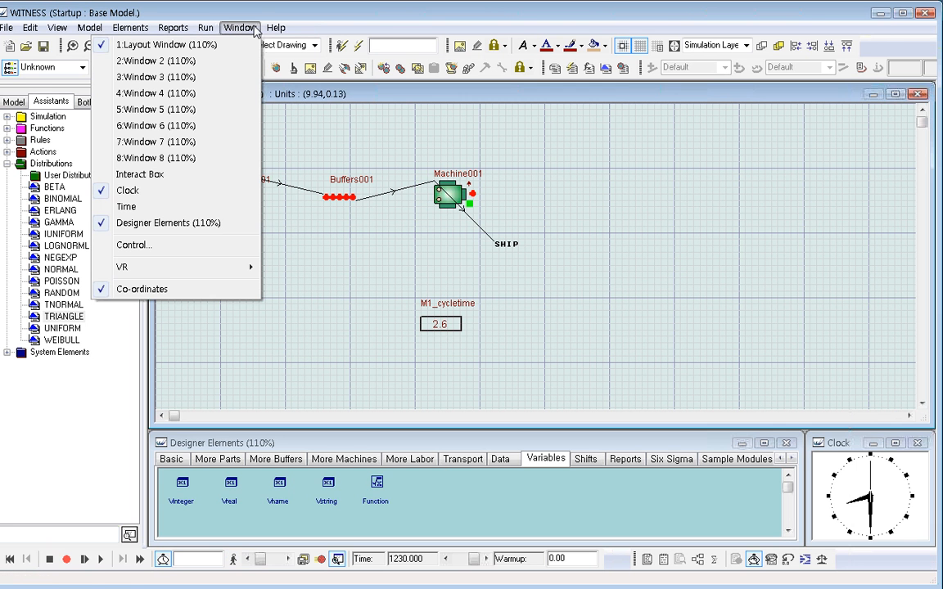
pyautogui.click(199, 176)
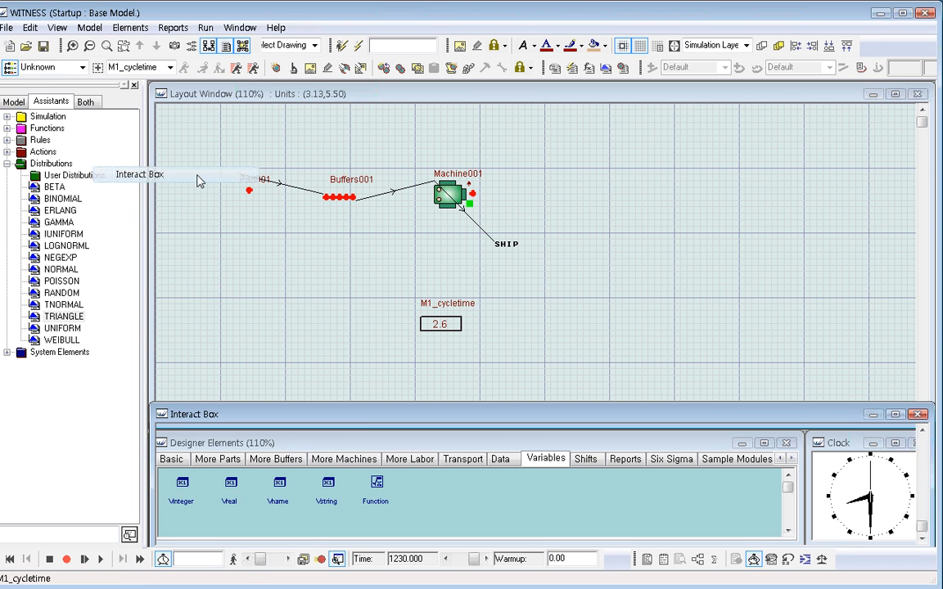
pyautogui.click(99, 559)
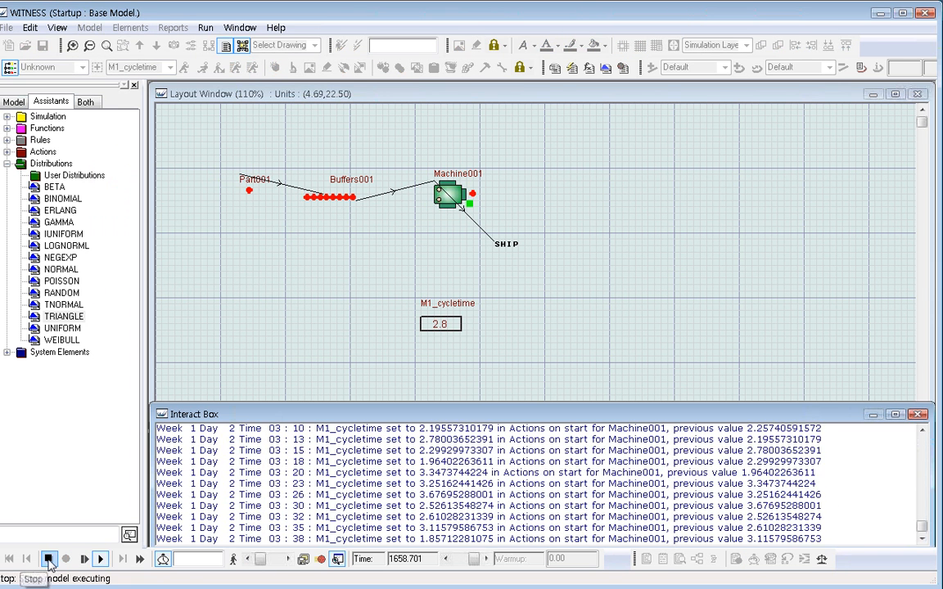
pyautogui.click(49, 561)
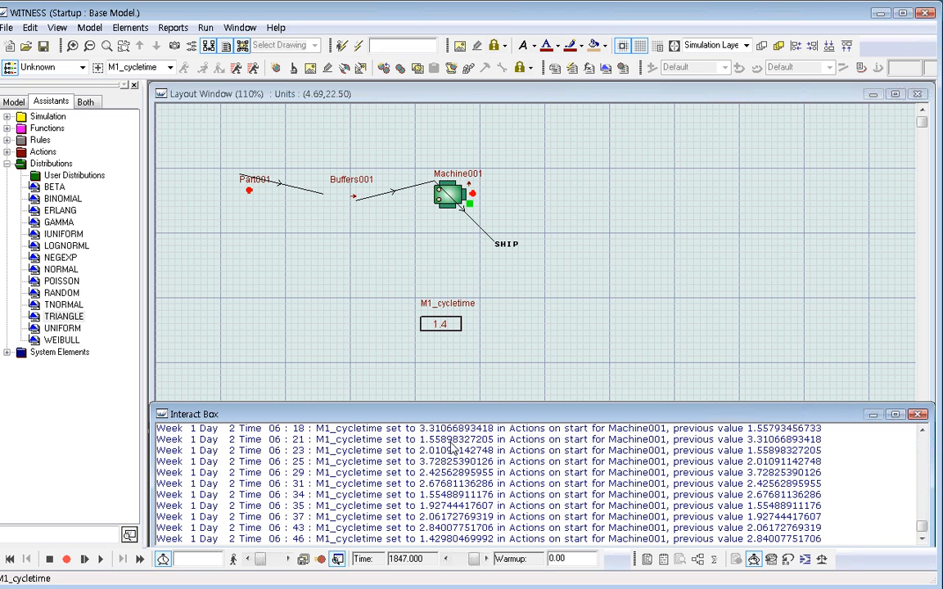
pyautogui.click(99, 559)
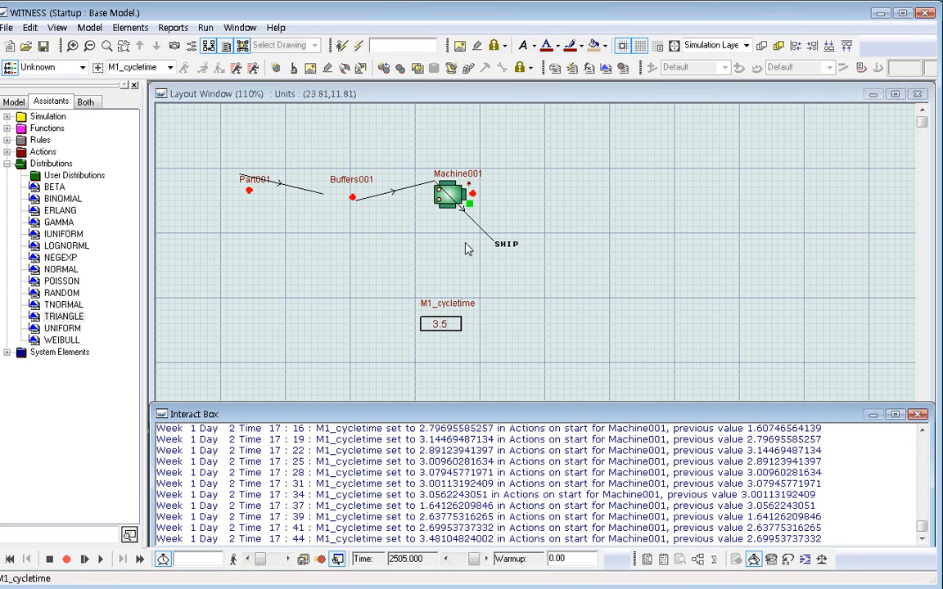
pyautogui.click(452, 196)
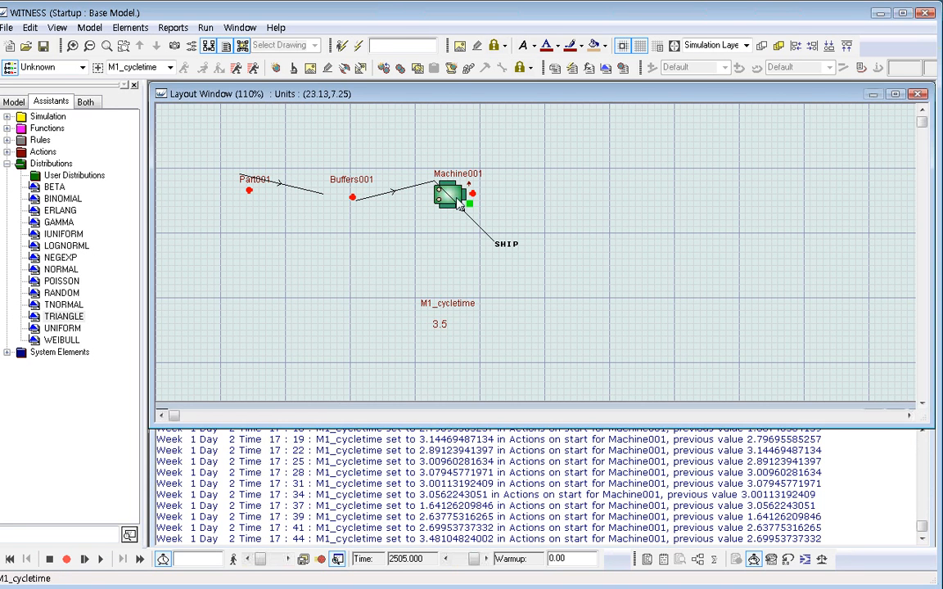
pyautogui.rightClick(71, 316)
pyautogui.click(160, 508)
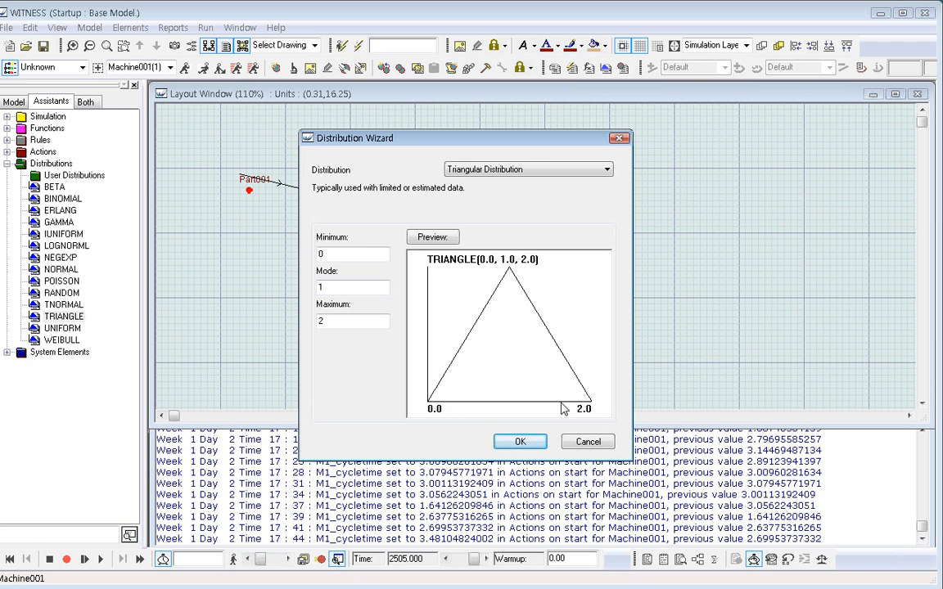
pyautogui.click(588, 441)
# - Check the TRIANGLE parameters in the start-cycle actions of Machine001 and close the machine's details
pyautogui.rightClick(452, 192)
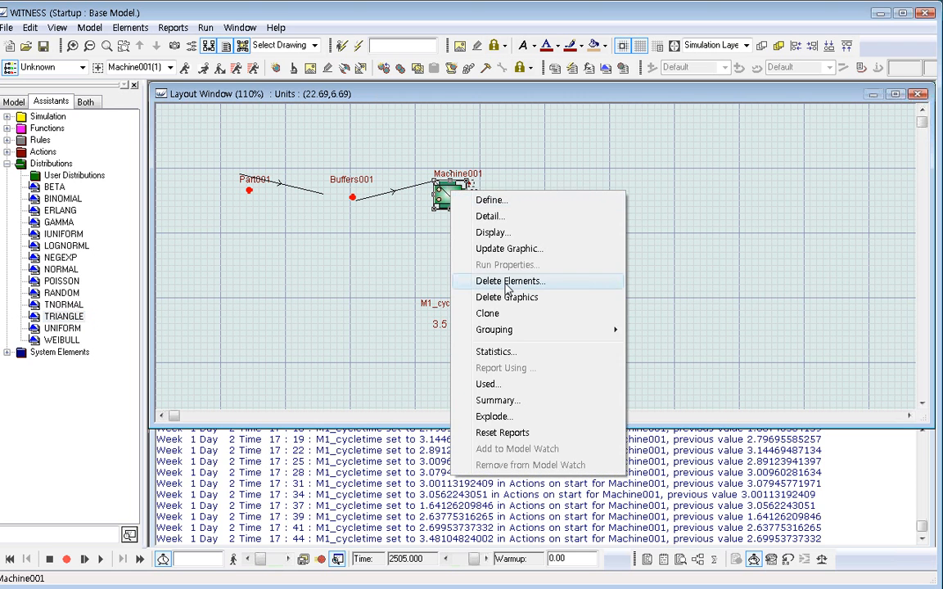
pyautogui.click(439, 194)
pyautogui.doubleClick(440, 194)
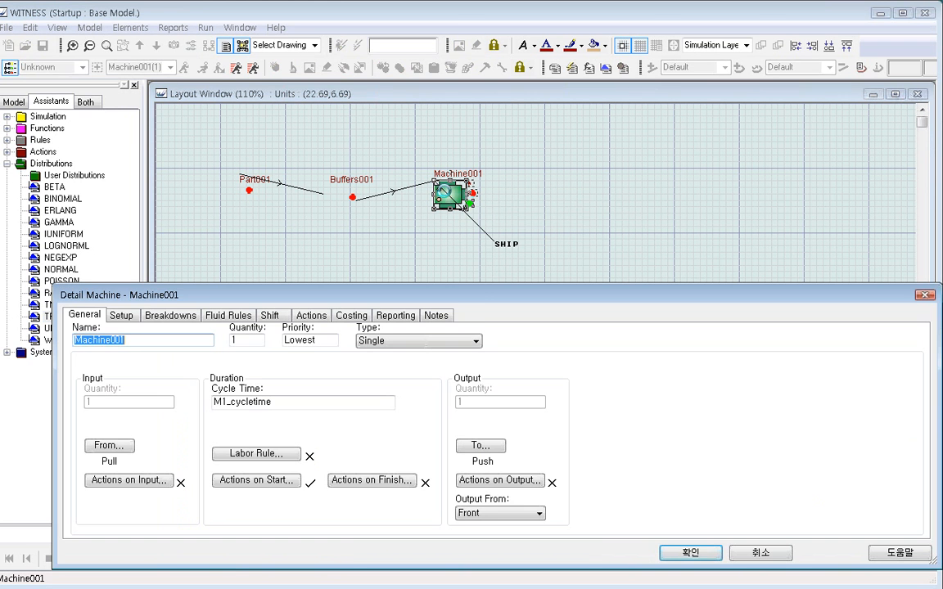
pyautogui.click(270, 481)
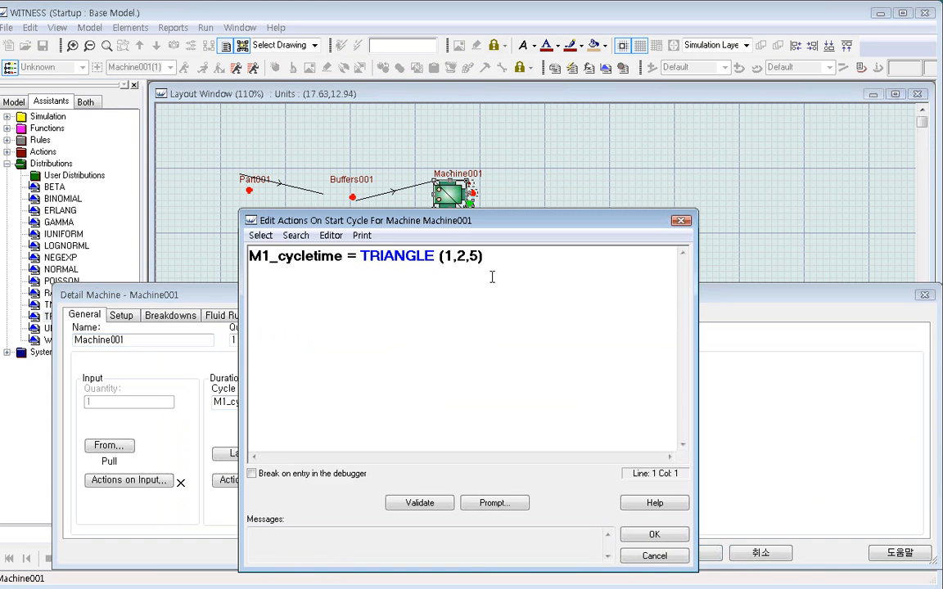
pyautogui.moveTo(442, 256); pyautogui.dragTo(462, 256)
pyautogui.click(654, 535)
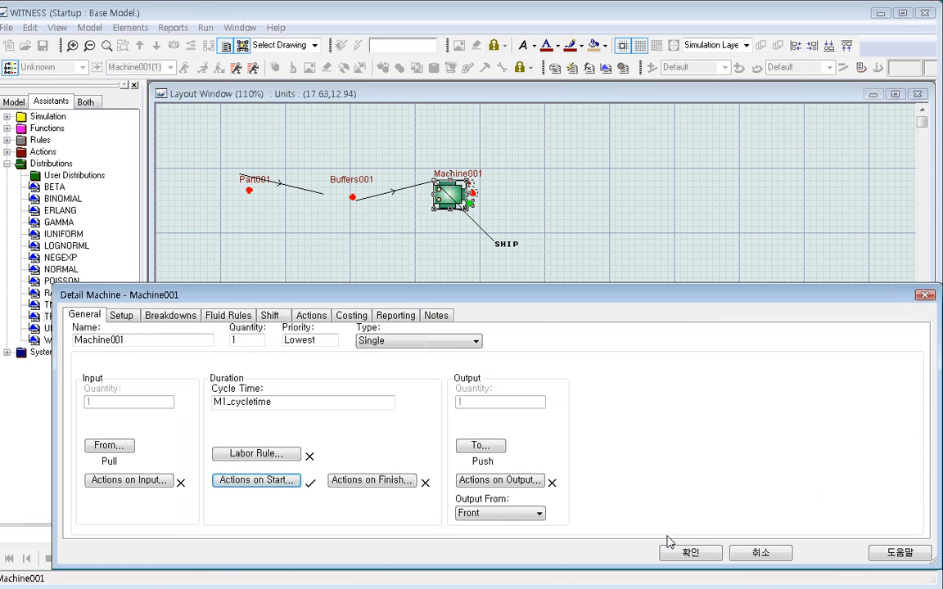
pyautogui.click(689, 553)
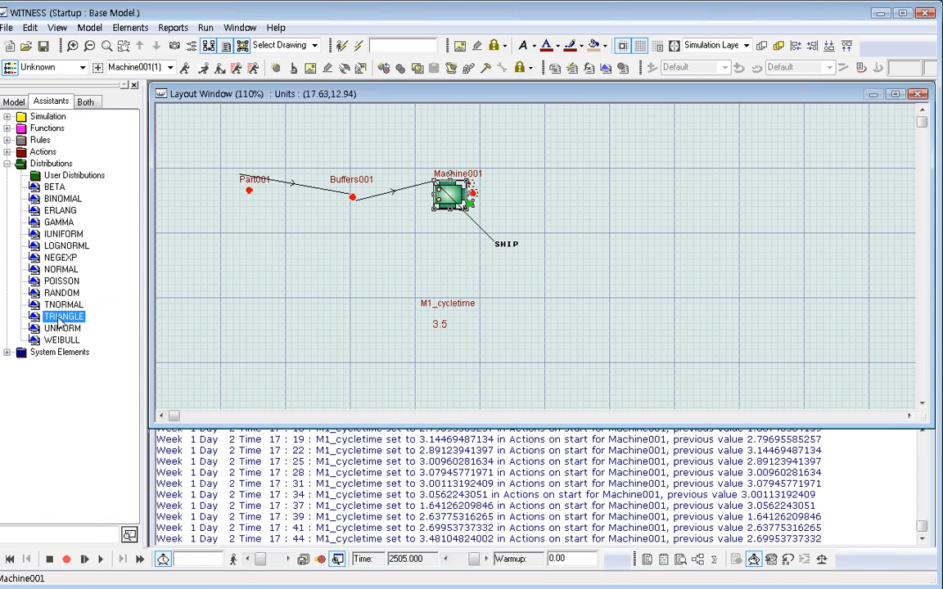
# - Preview a triangular distribution with minimum 1, mode 2 and maximum 5 in the Distribution Wizard
pyautogui.rightClick(53, 316)
pyautogui.click(139, 508)
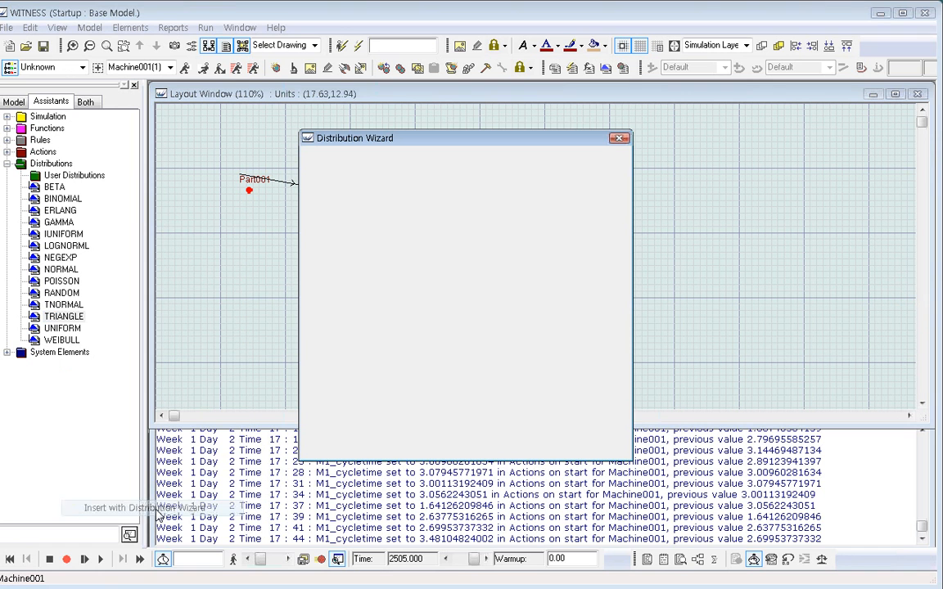
pyautogui.moveTo(335, 257); pyautogui.dragTo(270, 262)
pyautogui.write('1')
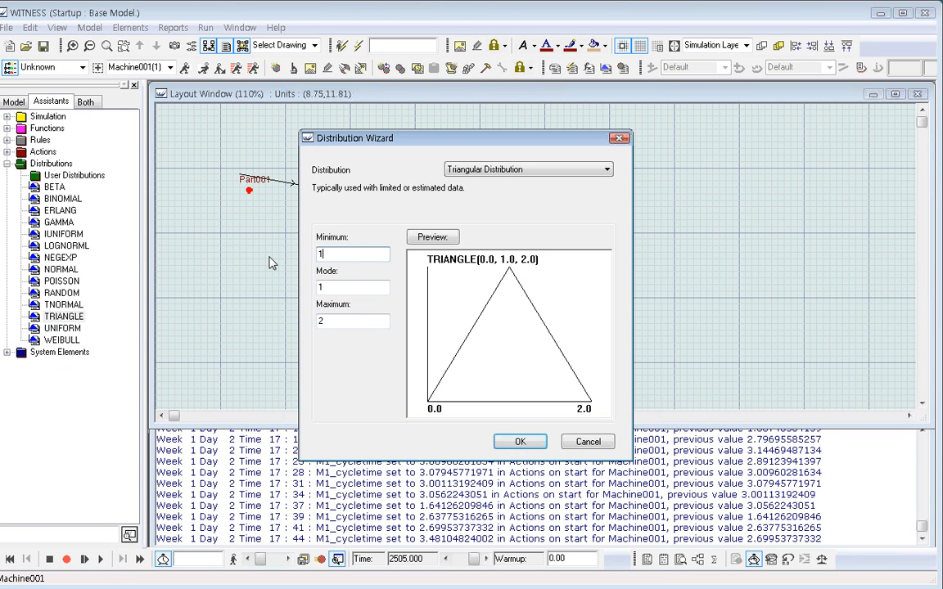
pyautogui.moveTo(335, 292); pyautogui.dragTo(288, 294)
pyautogui.write('2')
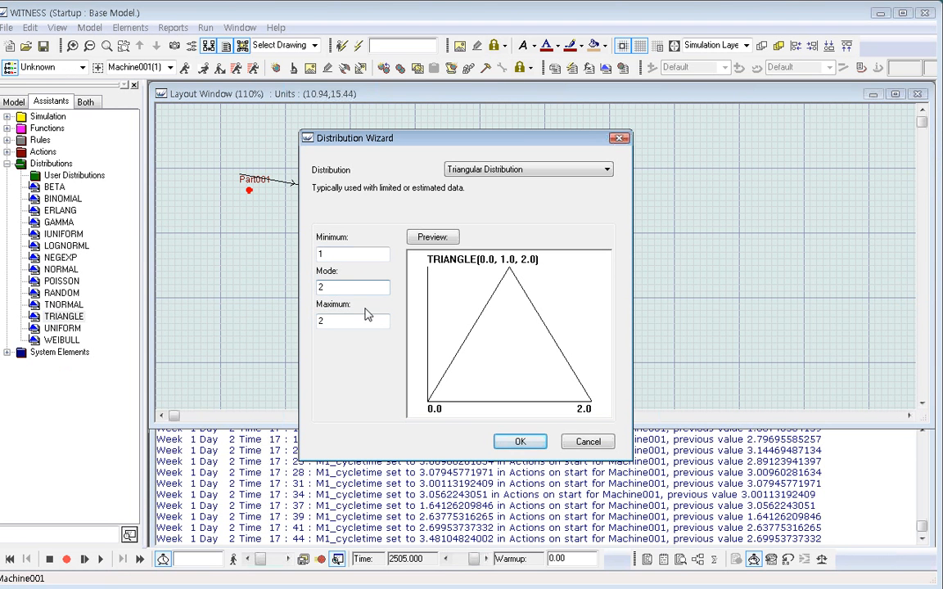
pyautogui.moveTo(346, 324); pyautogui.dragTo(275, 334)
pyautogui.write('5')
pyautogui.click(432, 237)
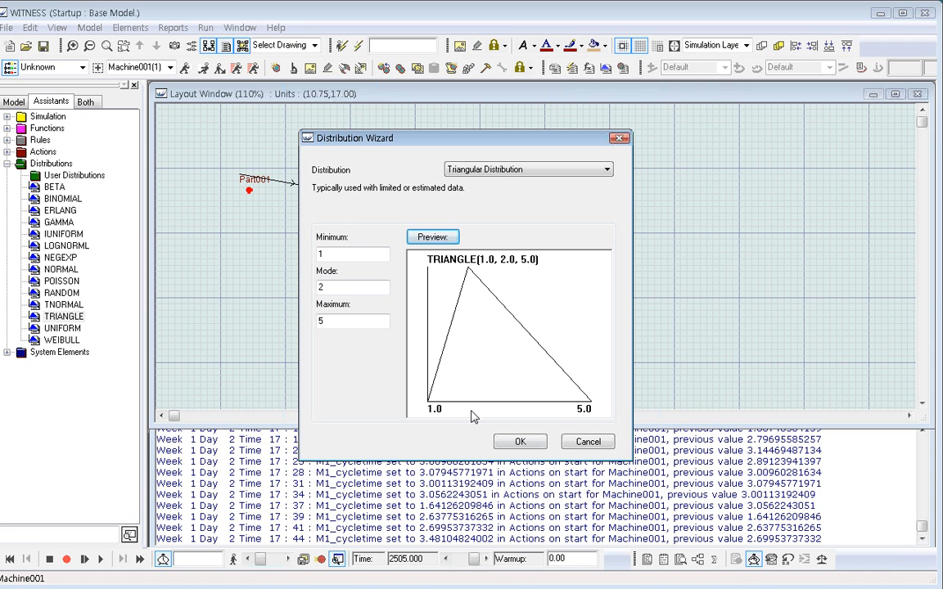
pyautogui.click(521, 442)
# - Close the Interact Box and place a real variable beside M1_cycletime, naming it Random_value
pyautogui.click(661, 463)
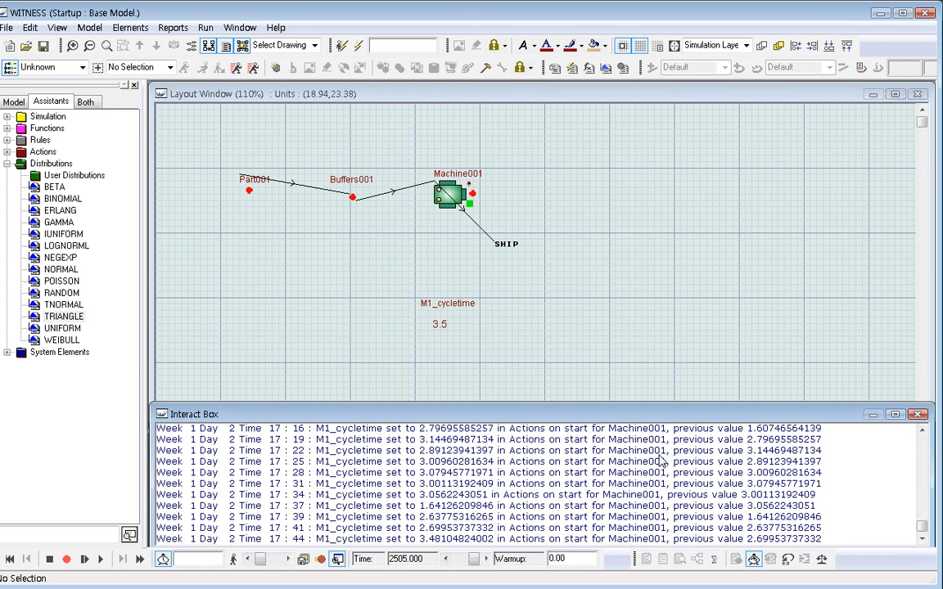
pyautogui.click(922, 414)
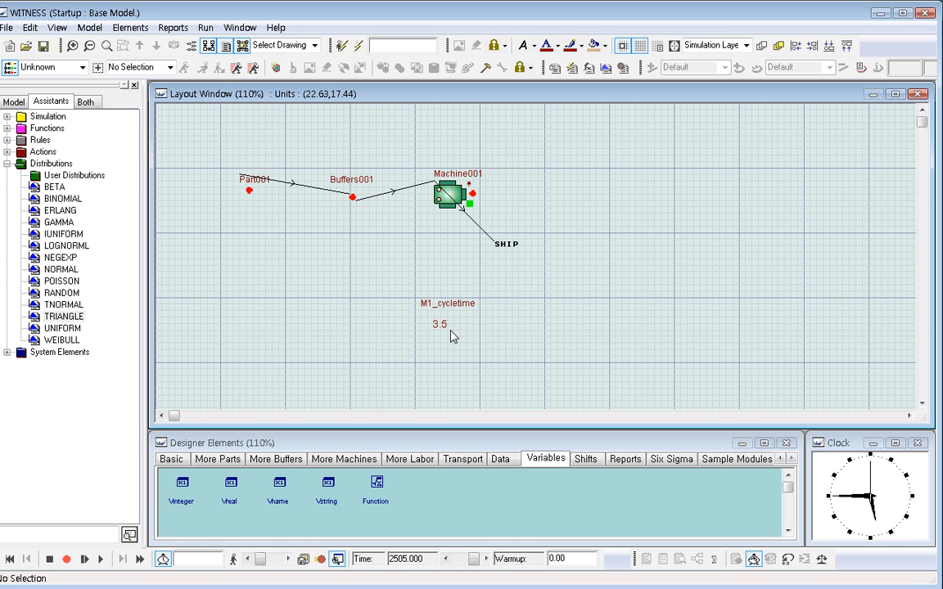
pyautogui.click(230, 488)
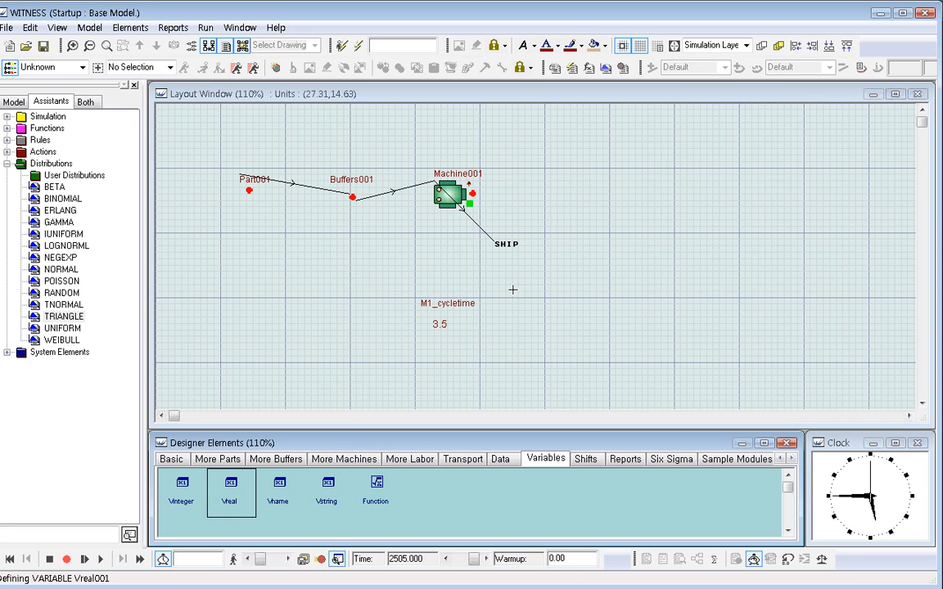
pyautogui.click(508, 298)
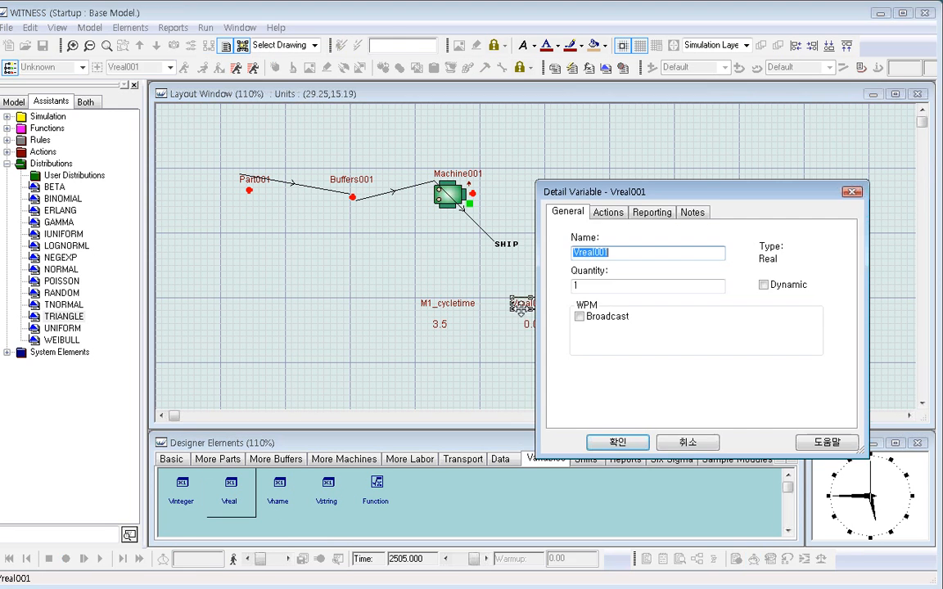
pyautogui.doubleClick(531, 322)
pyautogui.write('Ra')
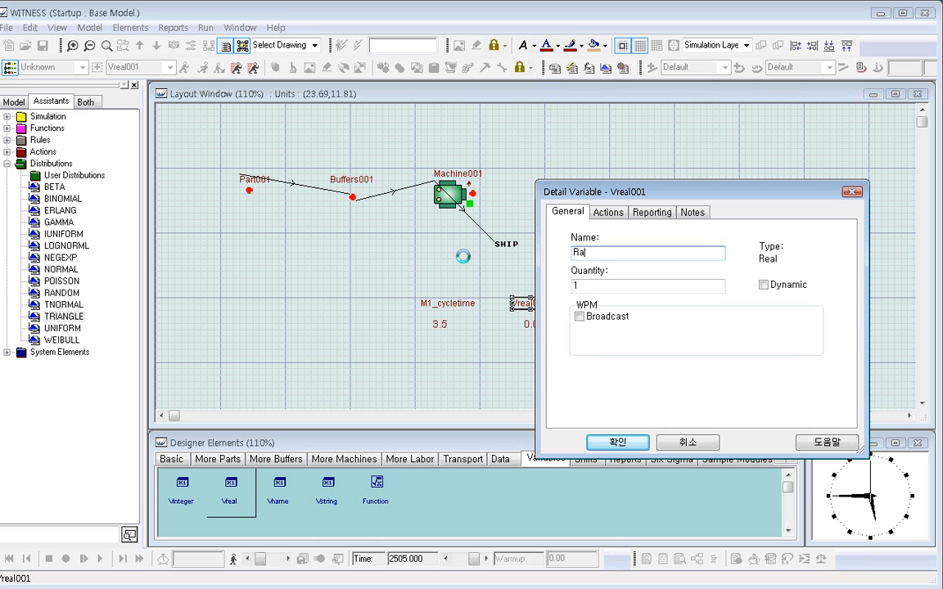
pyautogui.write('ndom_value')
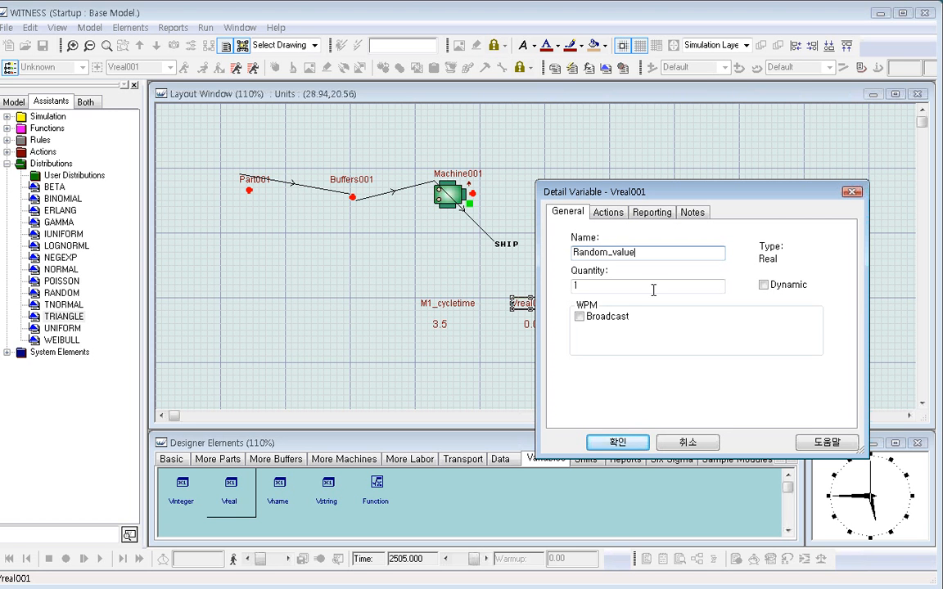
# - Copy the name Random_value and accept the new variable's details
pyautogui.doubleClick(662, 252)
pyautogui.rightClick(604, 253)
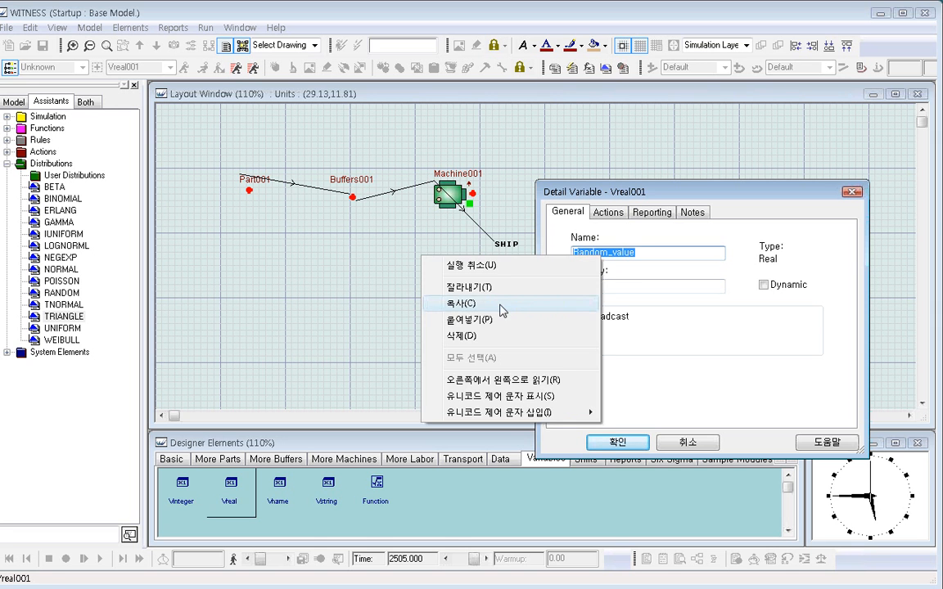
pyautogui.click(553, 301)
pyautogui.click(617, 442)
# - Add the line Random_value = random(100) below the TRIANGLE assignment in Machine001's actions on start cycle
pyautogui.doubleClick(450, 195)
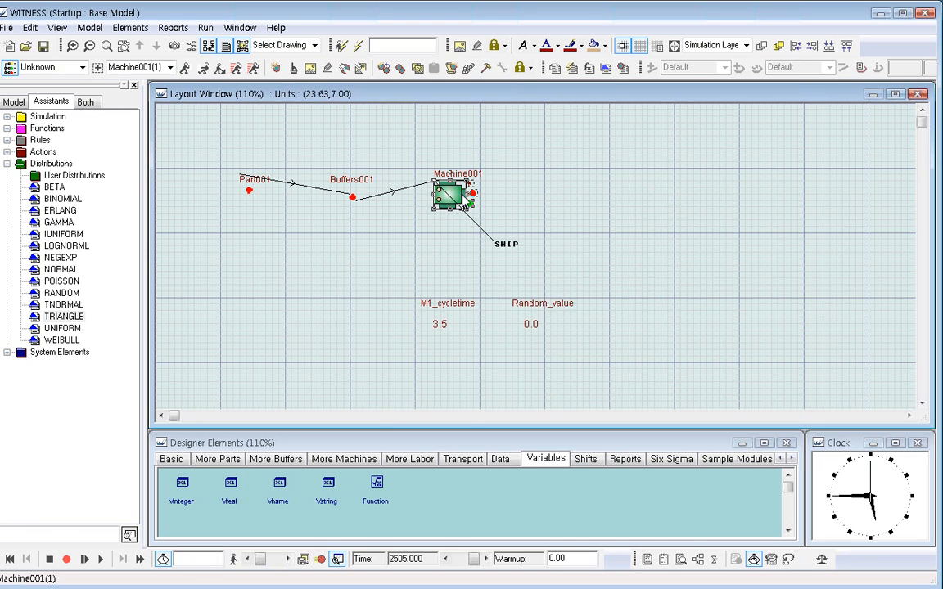
pyautogui.click(268, 483)
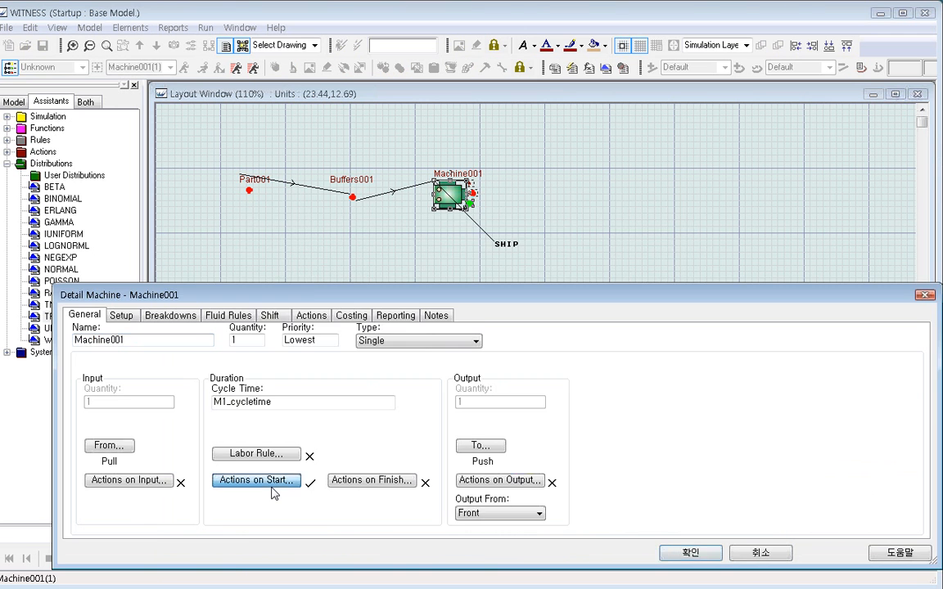
pyautogui.rightClick(291, 290)
pyautogui.click(321, 347)
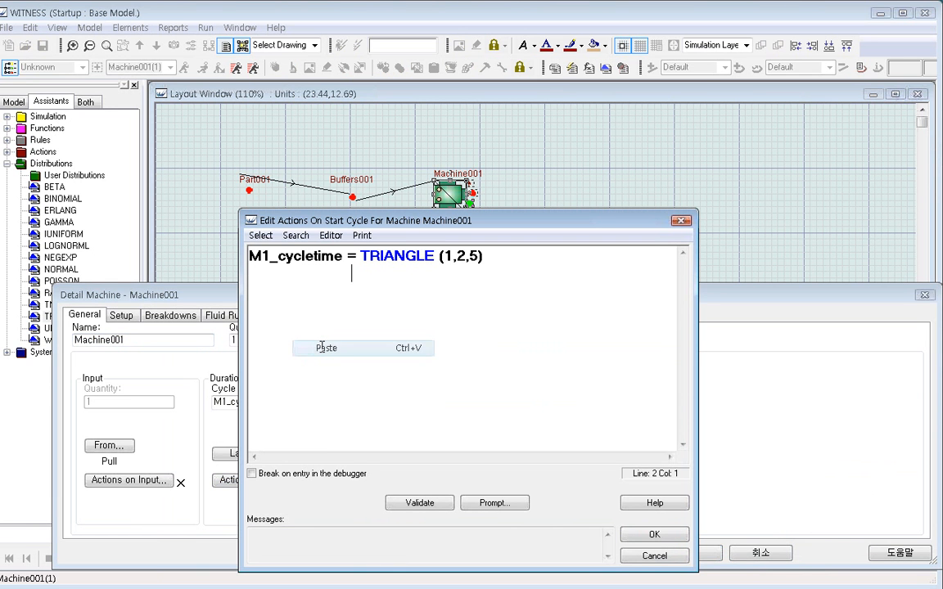
pyautogui.write('=')
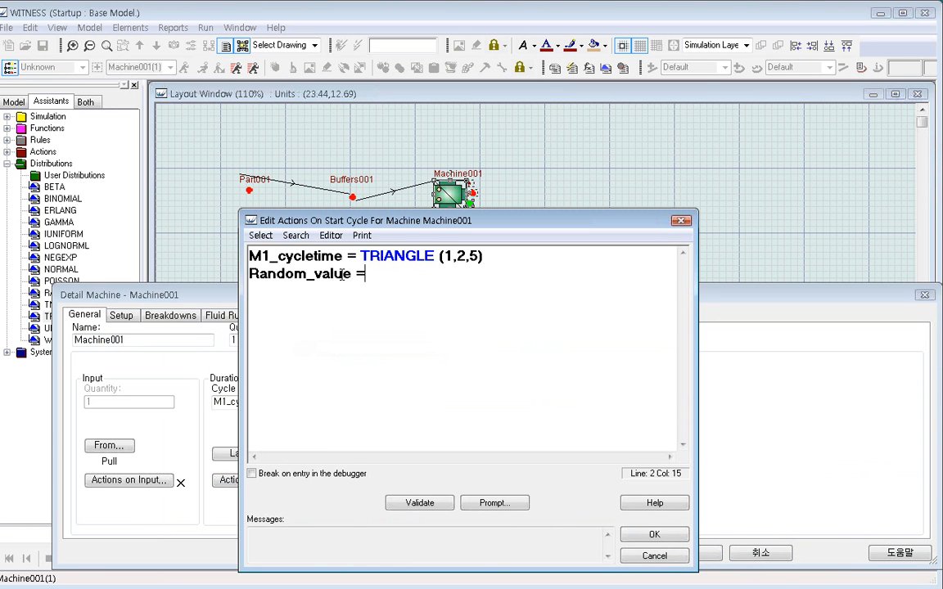
pyautogui.write(' random( )')
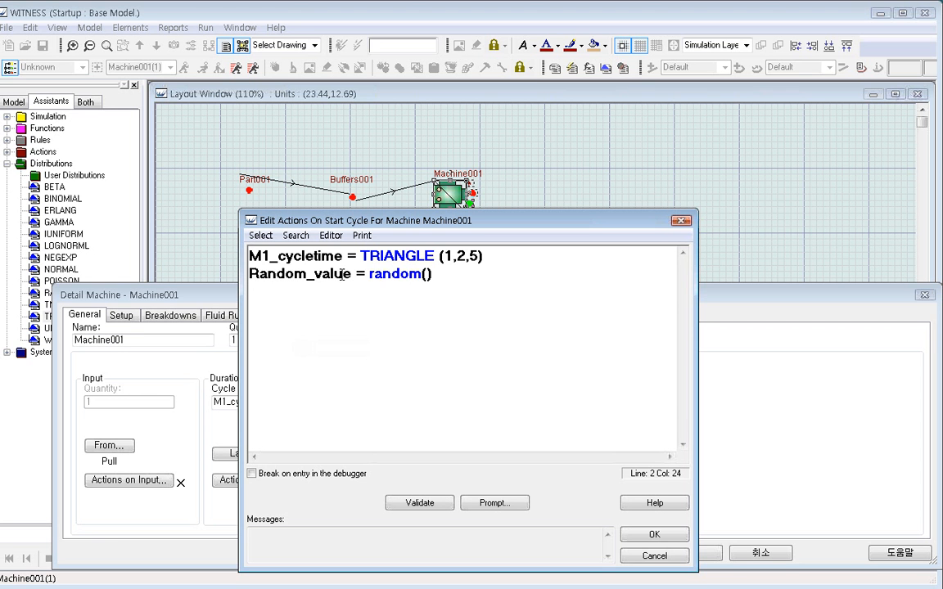
pyautogui.click(426, 275)
pyautogui.write('100')
# - Highlight the (100) argument and the whole random(100) expression to examine the random function call
pyautogui.moveTo(423, 274); pyautogui.dragTo(459, 274)
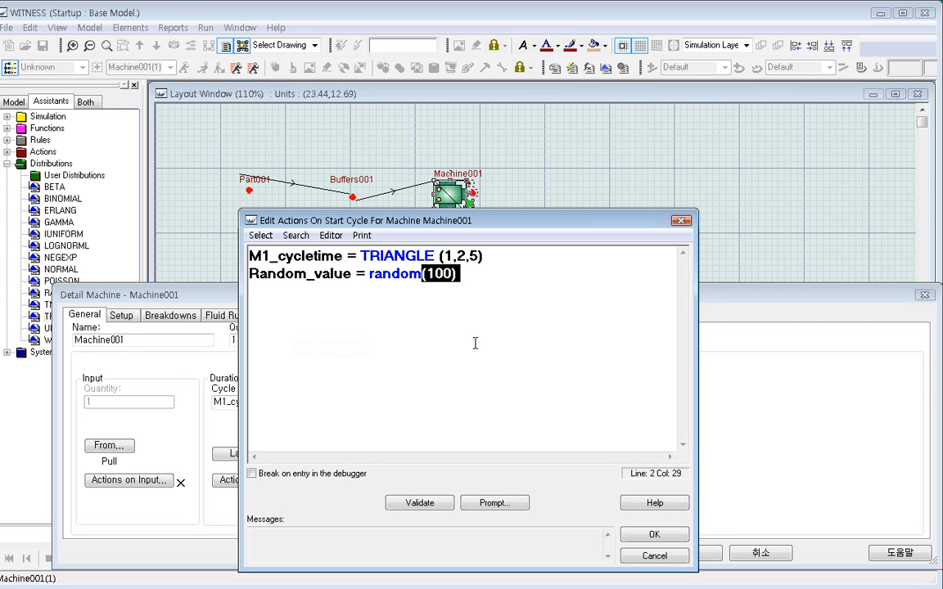
pyautogui.click(369, 275)
pyautogui.moveTo(369, 275); pyautogui.dragTo(463, 274)
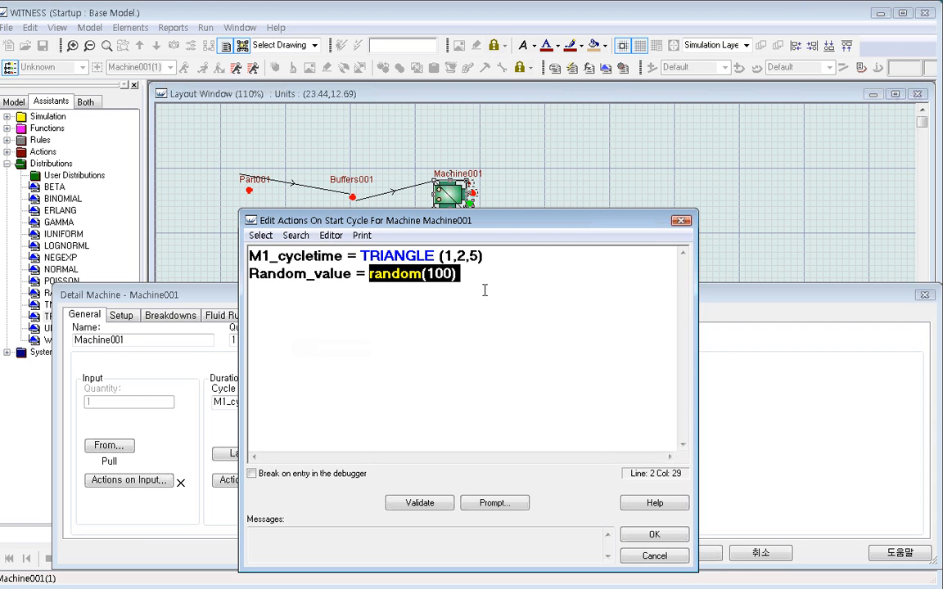
pyautogui.click(367, 278)
pyautogui.moveTo(367, 278); pyautogui.dragTo(471, 273)
pyautogui.click(370, 273)
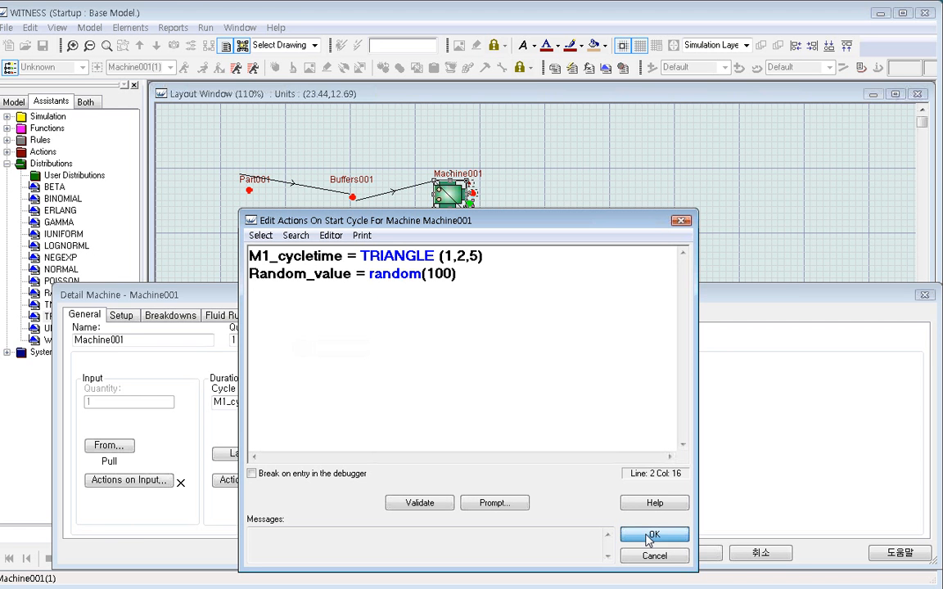
pyautogui.click(482, 276)
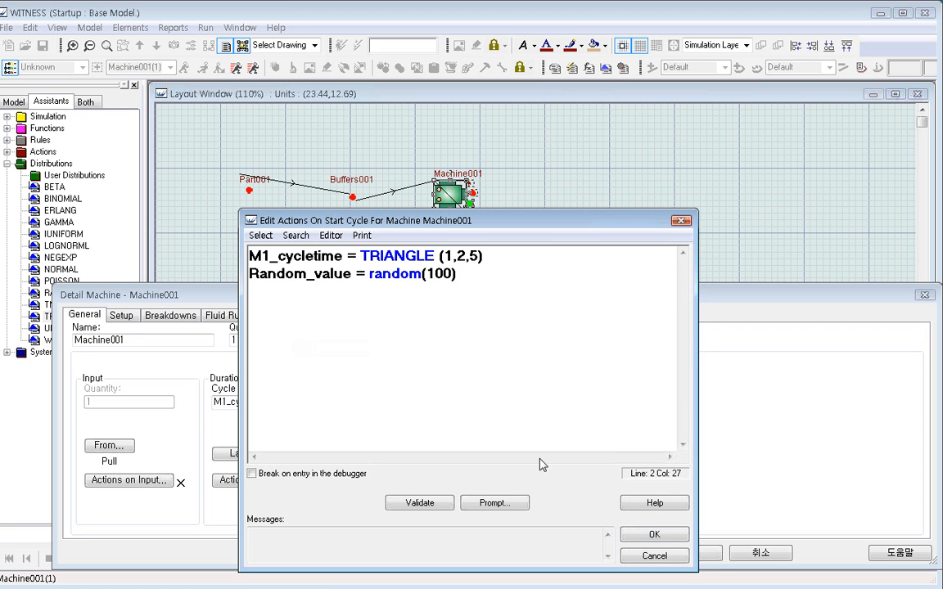
# - View the RANDOM distribution in the Distribution Wizard, insert it after random(100), and delete the inserted Random() from the actions
pyautogui.click(45, 299)
pyautogui.rightClick(45, 299)
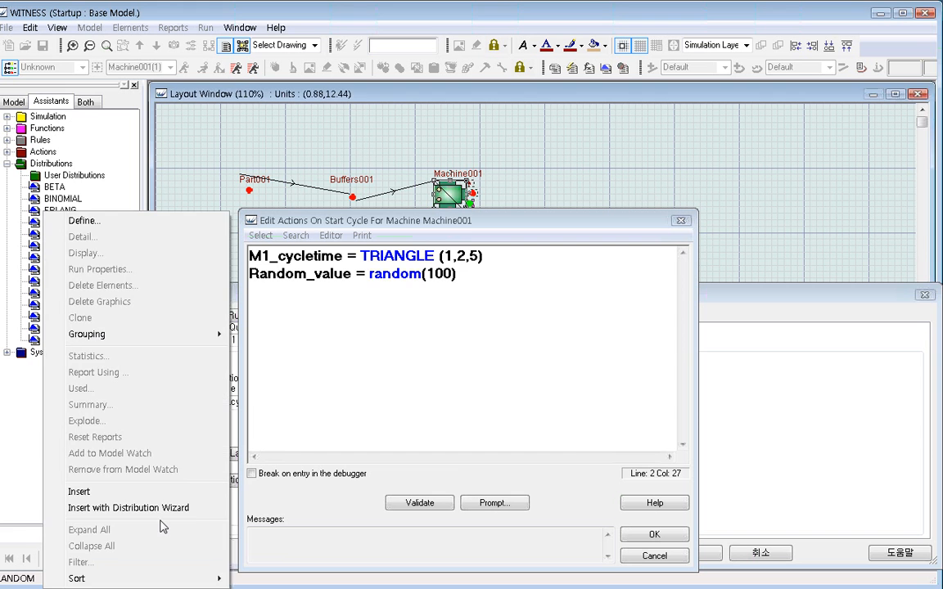
pyautogui.click(173, 509)
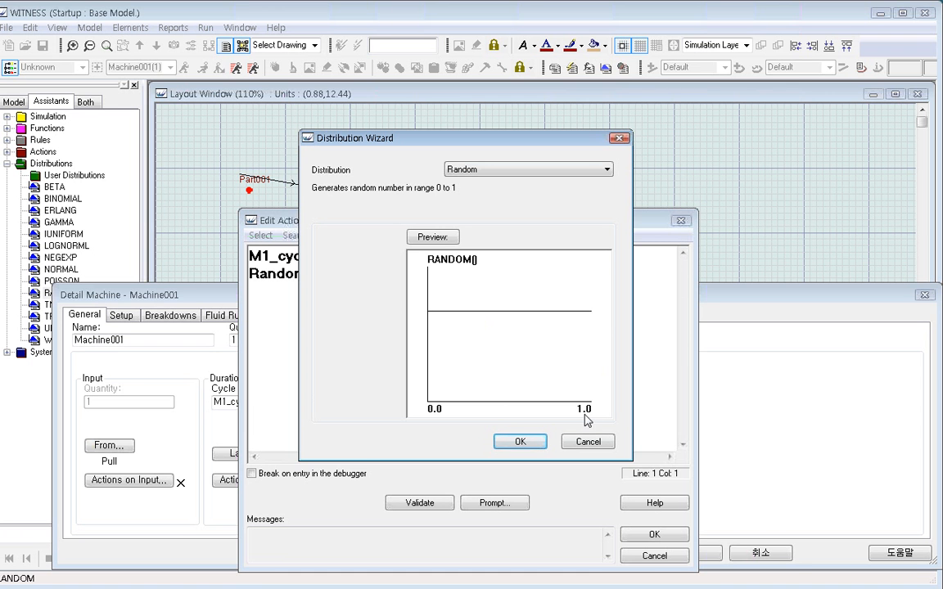
pyautogui.click(528, 442)
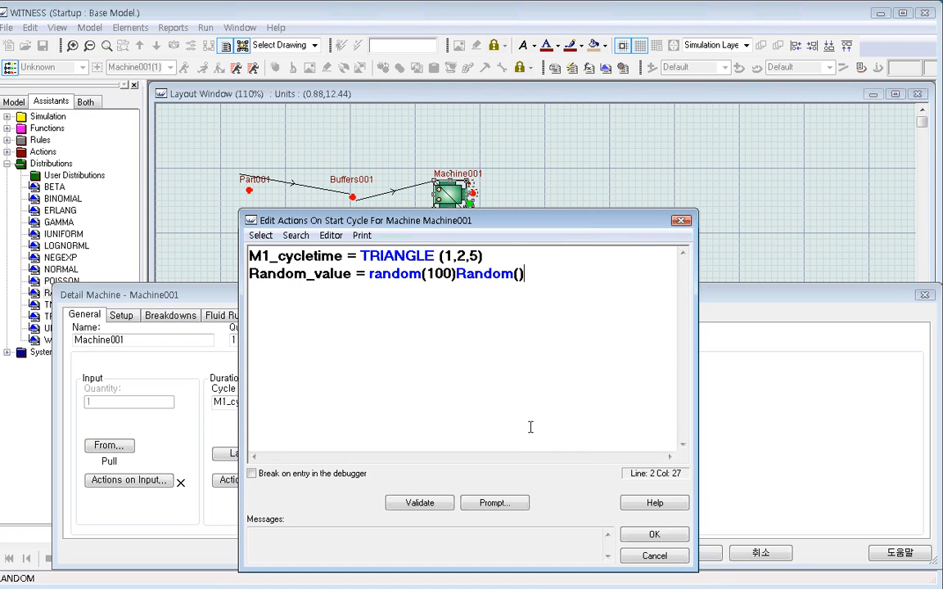
pyautogui.doubleClick(467, 275)
pyautogui.press('Delete')
# - Accept the start-cycle actions and Machine001's details, and run the model briefly to watch Random_value
pyautogui.click(654, 535)
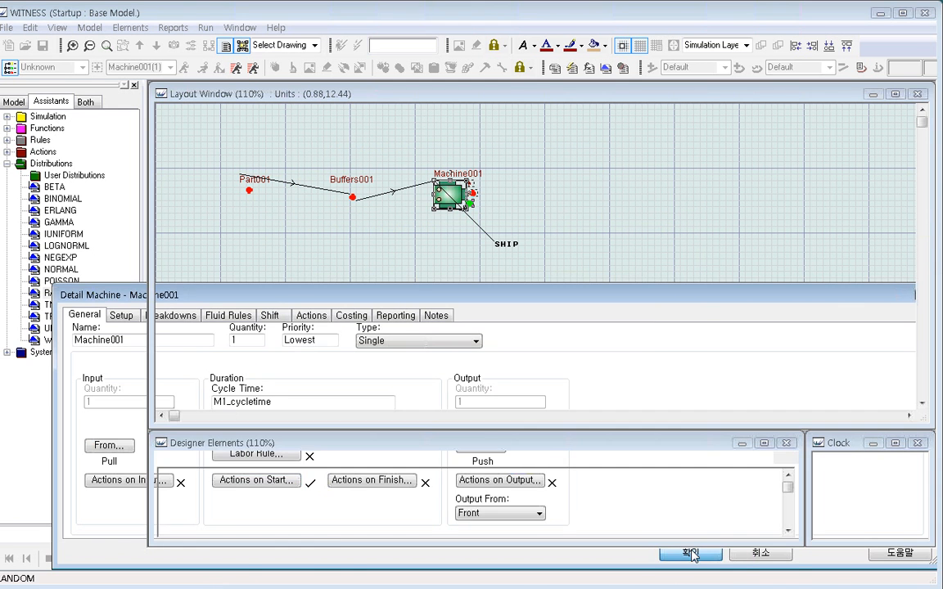
pyautogui.click(690, 553)
pyautogui.click(524, 331)
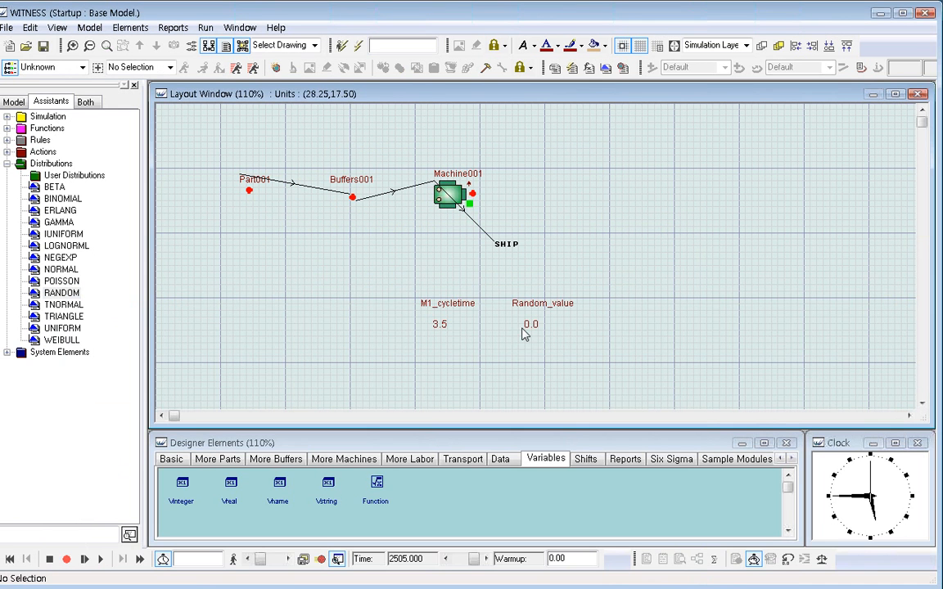
pyautogui.click(99, 559)
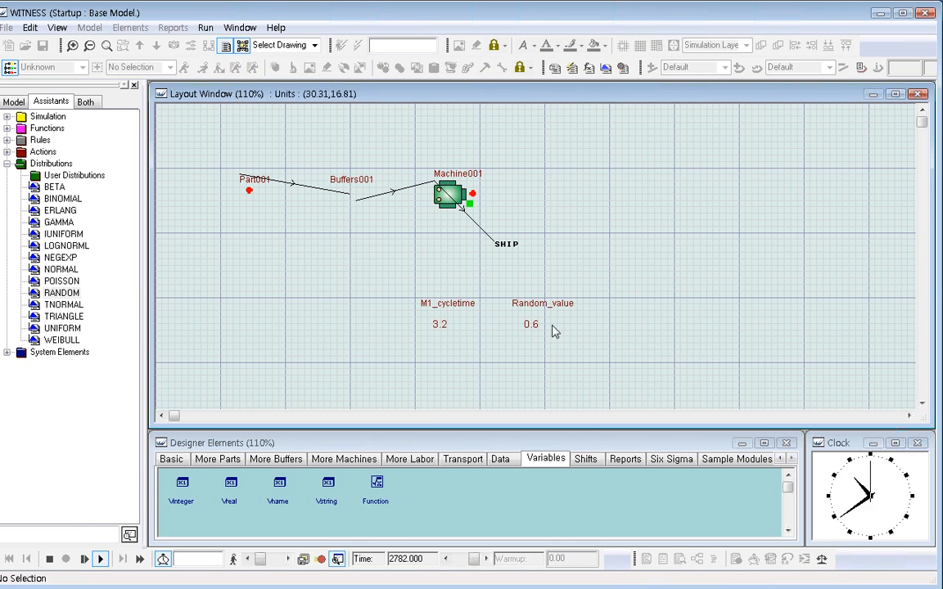
pyautogui.click(49, 559)
# - Update the displayed value of Random_value to a field width of 11 with 5 decimal places
pyautogui.rightClick(539, 328)
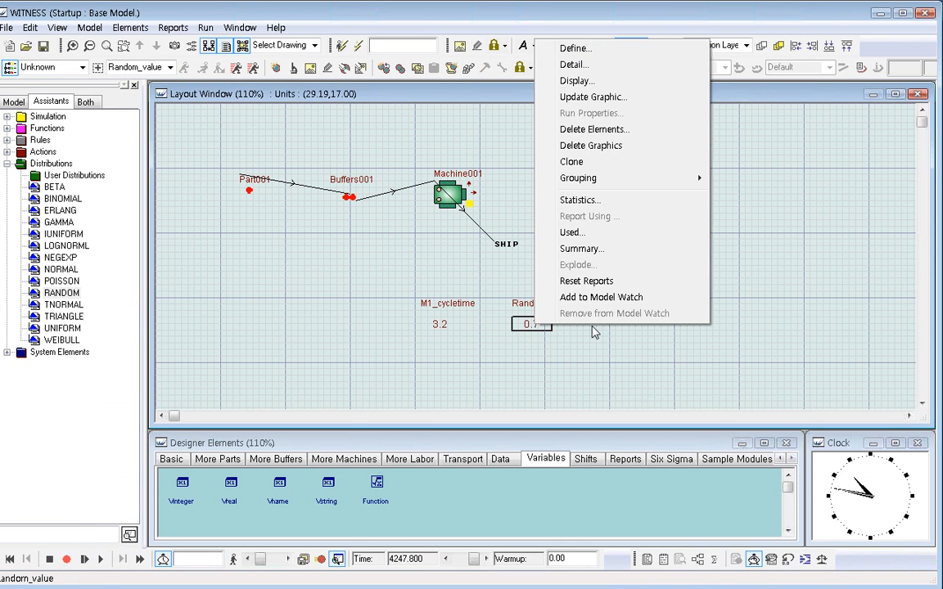
pyautogui.click(610, 97)
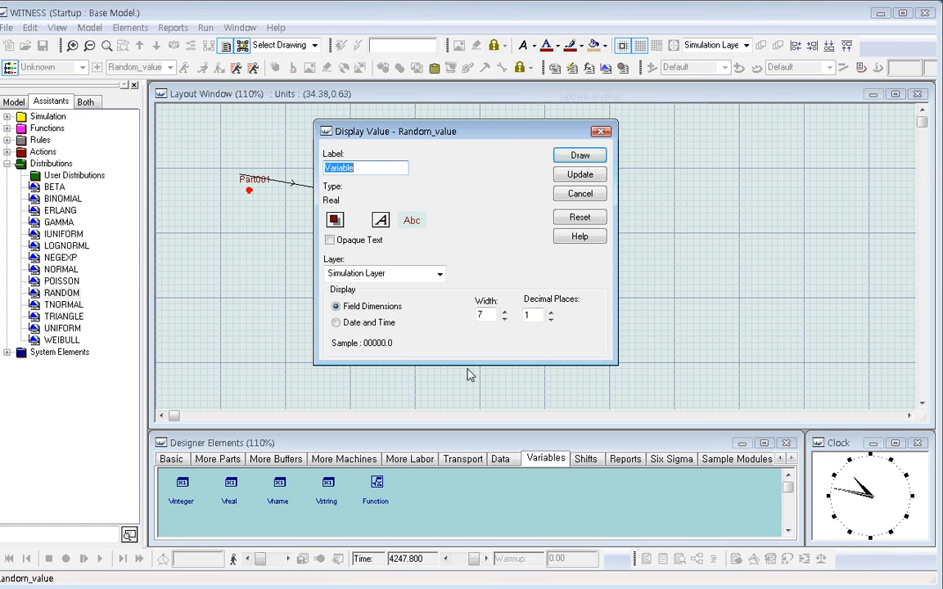
pyautogui.click(551, 313)
pyautogui.click(551, 313)
pyautogui.click(551, 313)
pyautogui.click(550, 313)
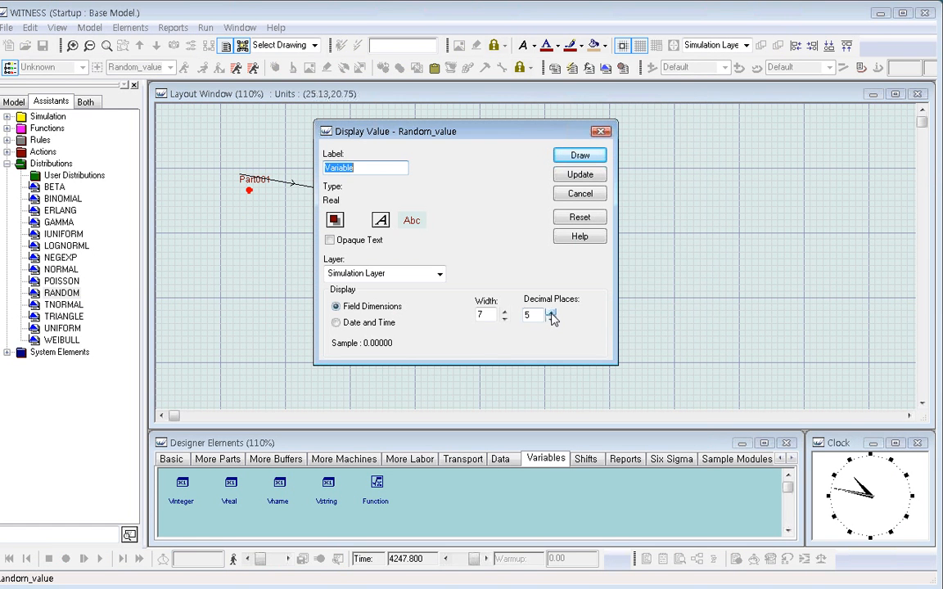
pyautogui.click(579, 174)
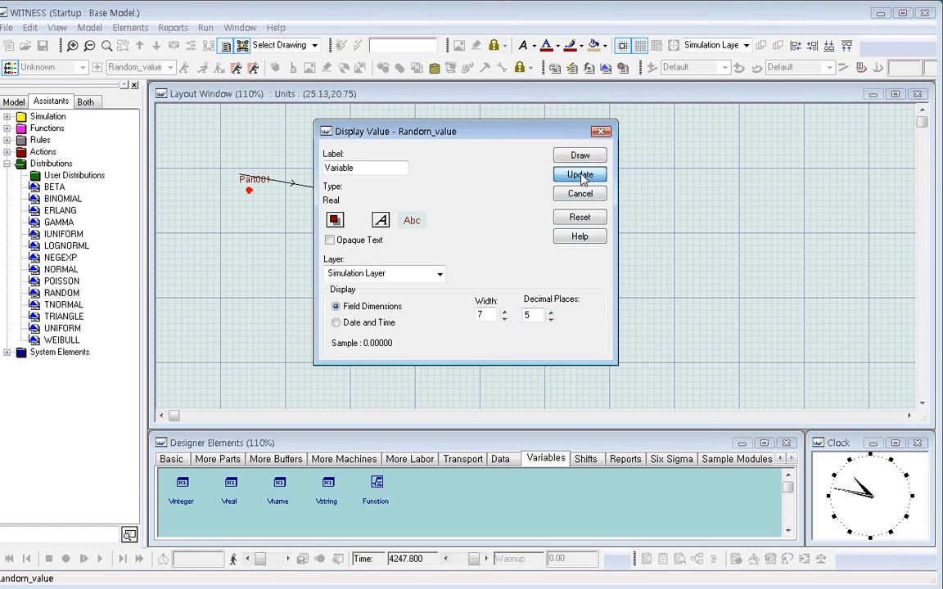
pyautogui.click(504, 312)
pyautogui.click(504, 312)
pyautogui.click(504, 312)
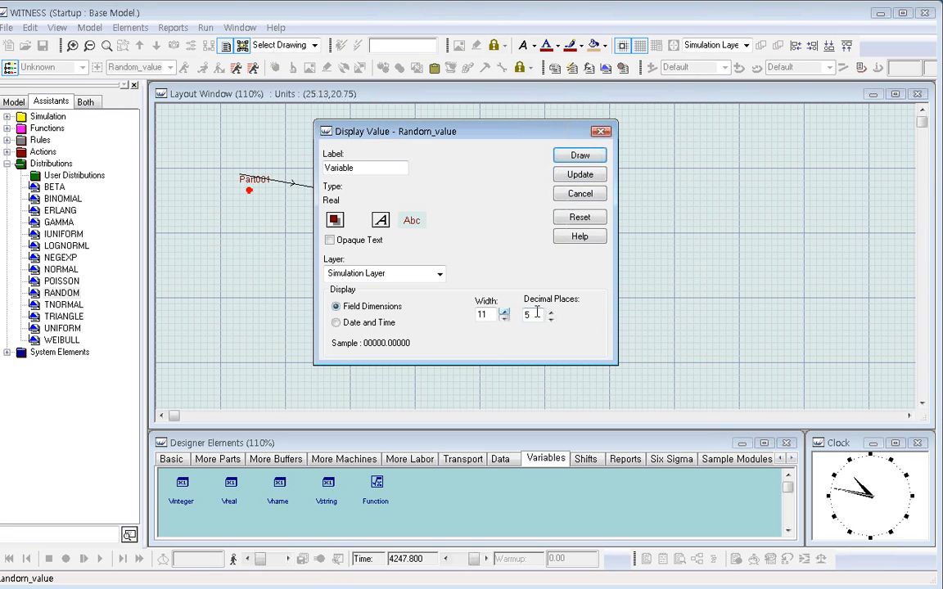
pyautogui.click(504, 312)
pyautogui.click(580, 174)
pyautogui.click(602, 327)
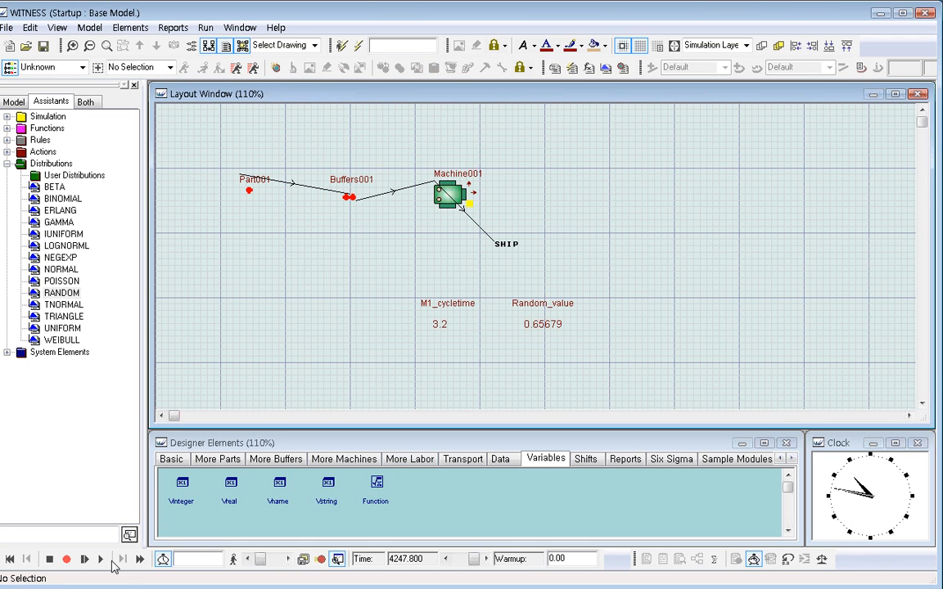
# - Run the model again for a short while, stop it, and examine the sampled Random_value in the layout
pyautogui.click(100, 559)
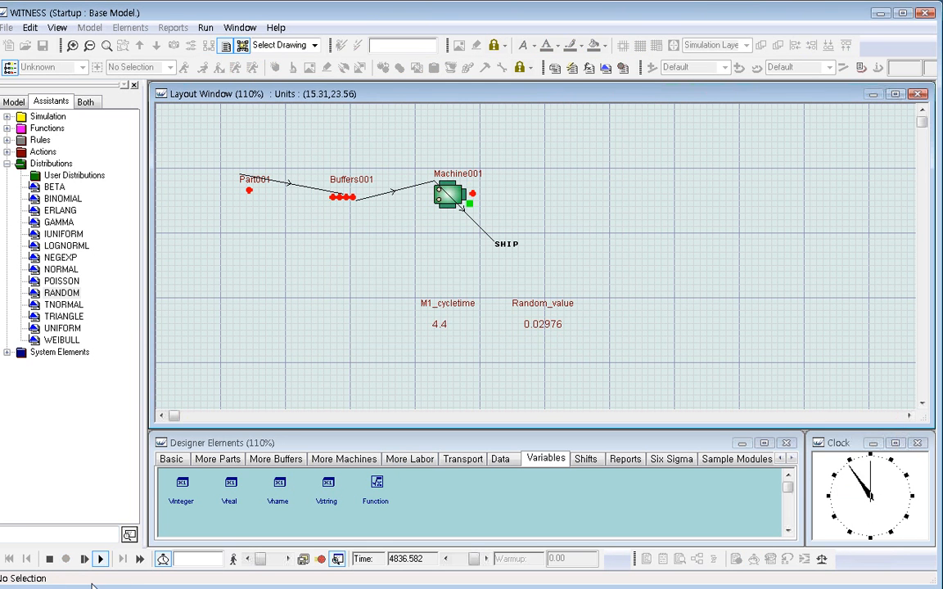
pyautogui.click(49, 560)
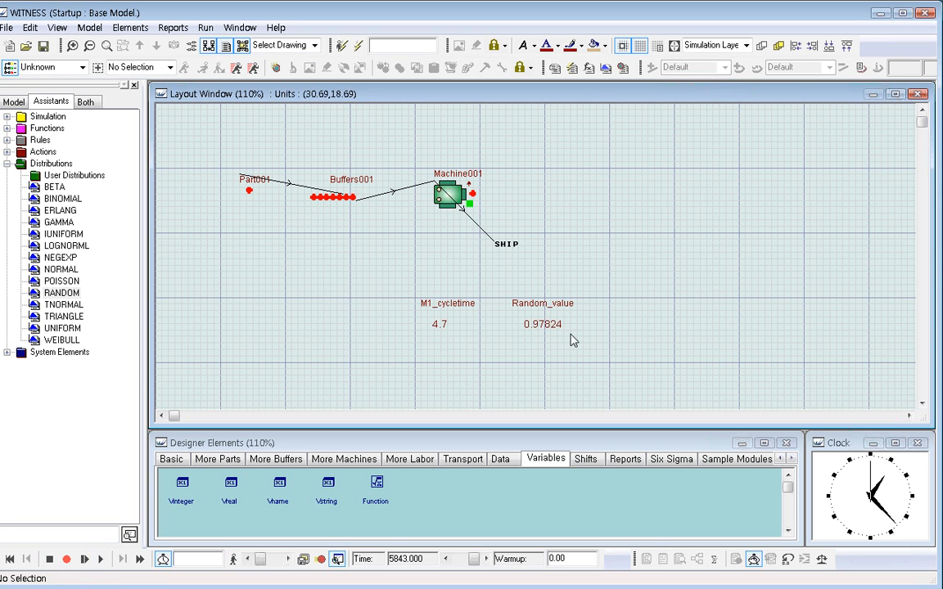
pyautogui.click(551, 331)
pyautogui.click(549, 354)
pyautogui.moveTo(496, 289); pyautogui.dragTo(606, 343)
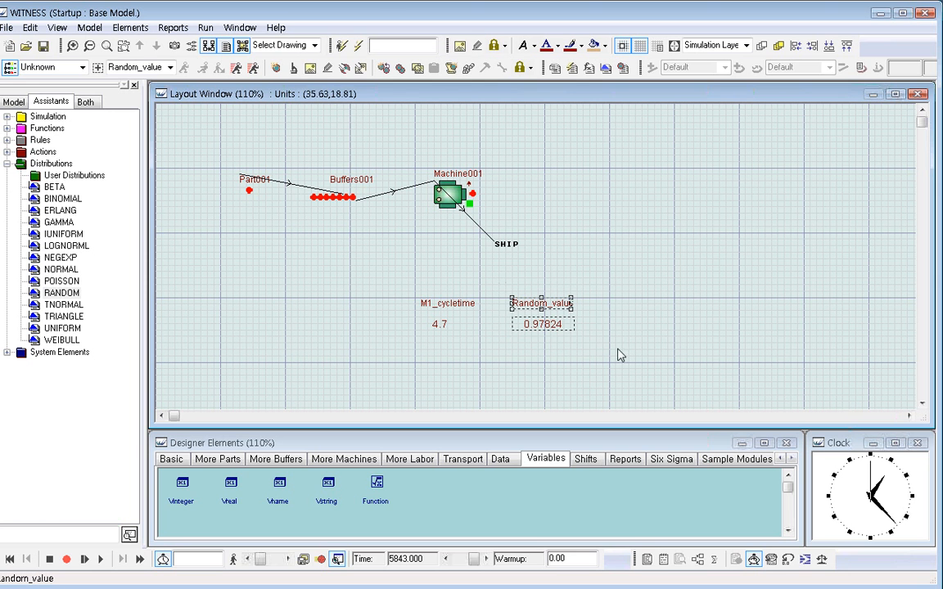
pyautogui.click(561, 341)
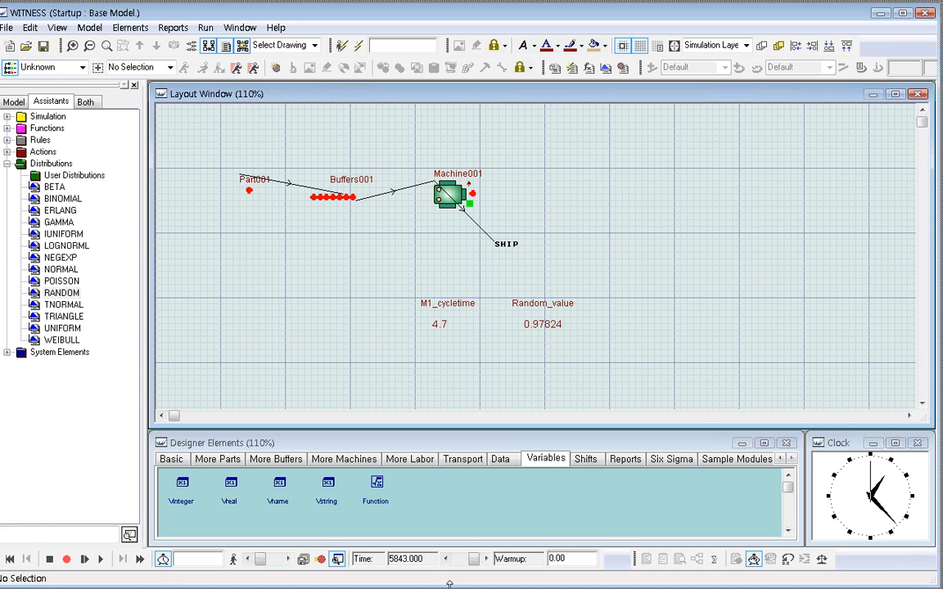
# - Switch to POSTECH_presentation_Event_Random.pdf in Adobe Reader and examine the example Xi values and random number formula on page 22
pyautogui.moveTo(312, 585)
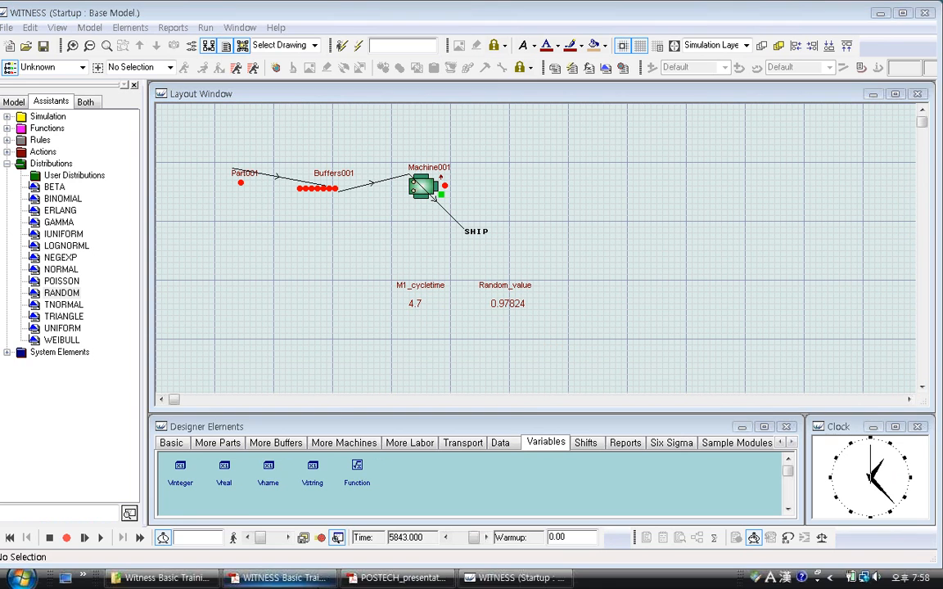
pyautogui.click(397, 577)
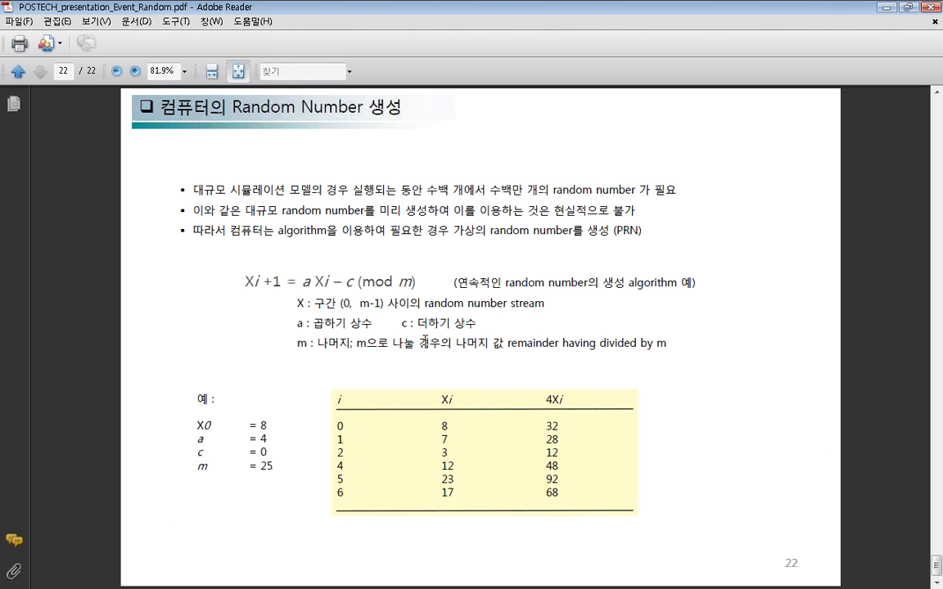
pyautogui.doubleClick(444, 426)
pyautogui.doubleClick(443, 439)
pyautogui.doubleClick(444, 452)
pyautogui.click(422, 308)
pyautogui.moveTo(245, 281); pyautogui.dragTo(427, 278)
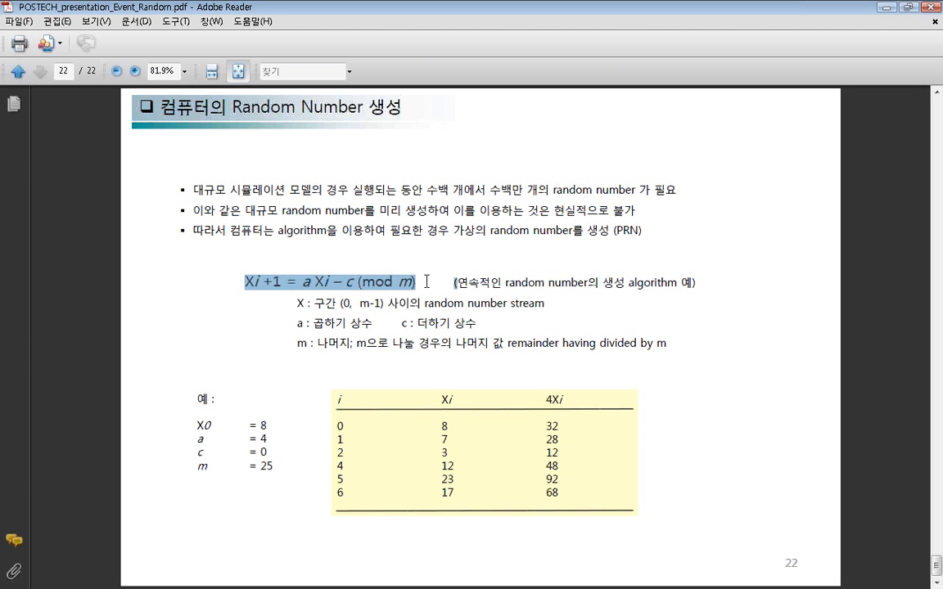